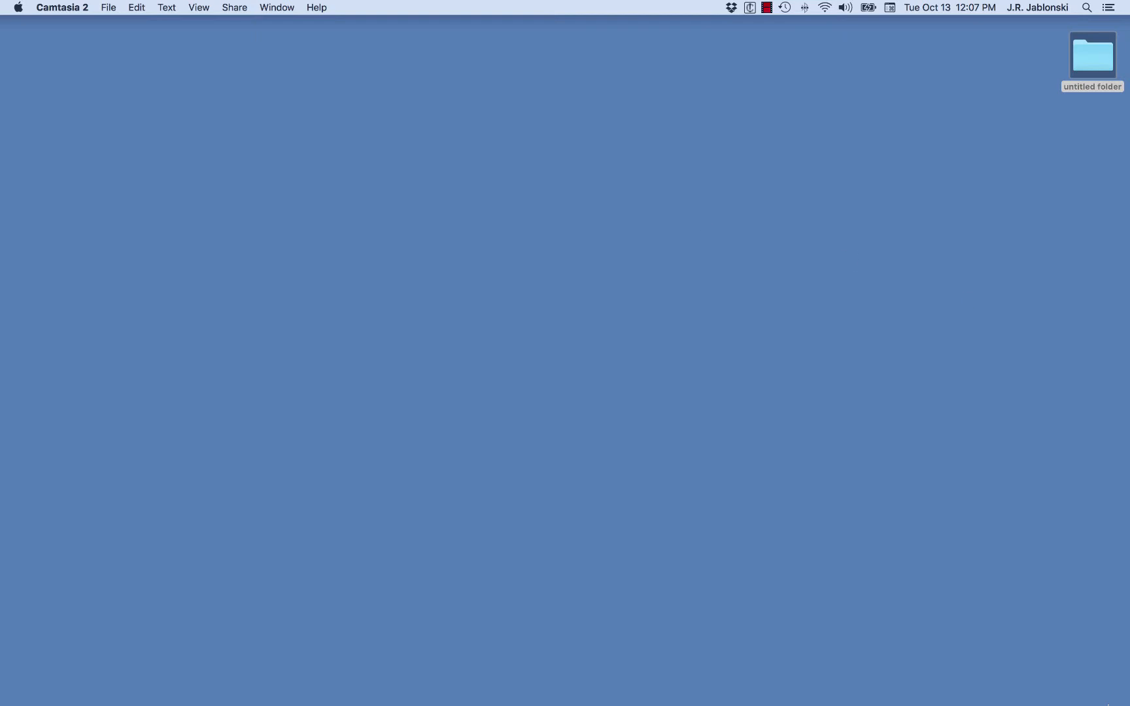
Step: Launch the Io Edition astrology program from the dock
{"action": "mouse_move", "coordinate": [986, 702]}
{"action": "left_click", "coordinate": [927, 687]}
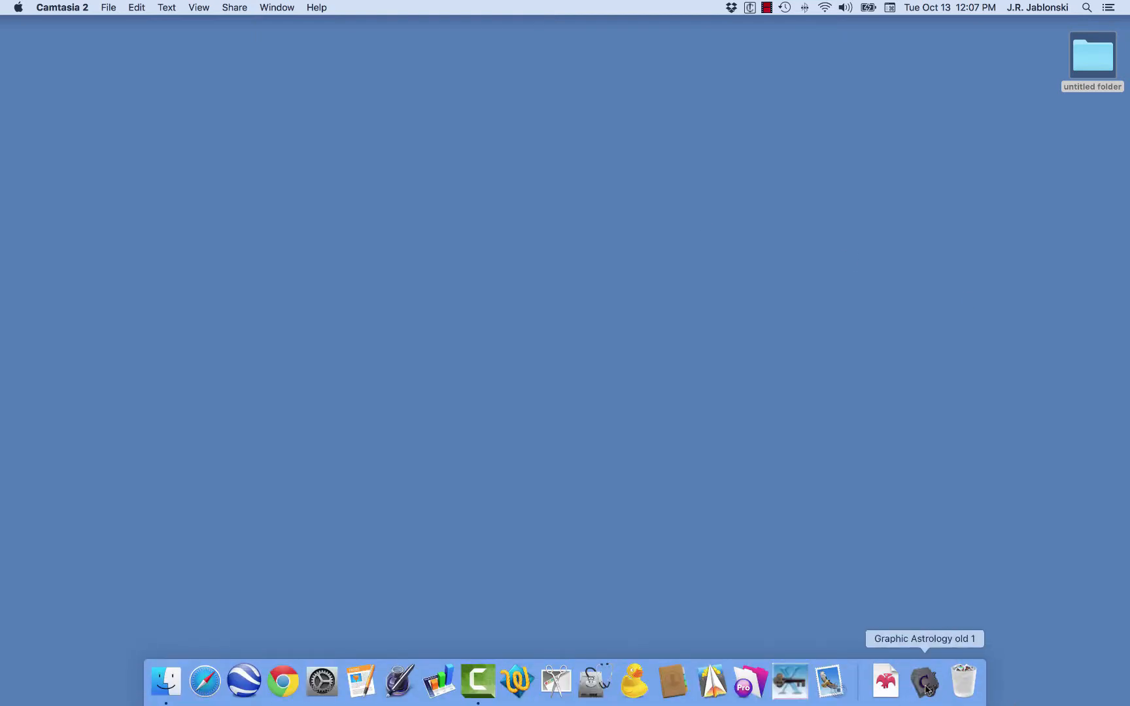
{"action": "left_click", "coordinate": [933, 552]}
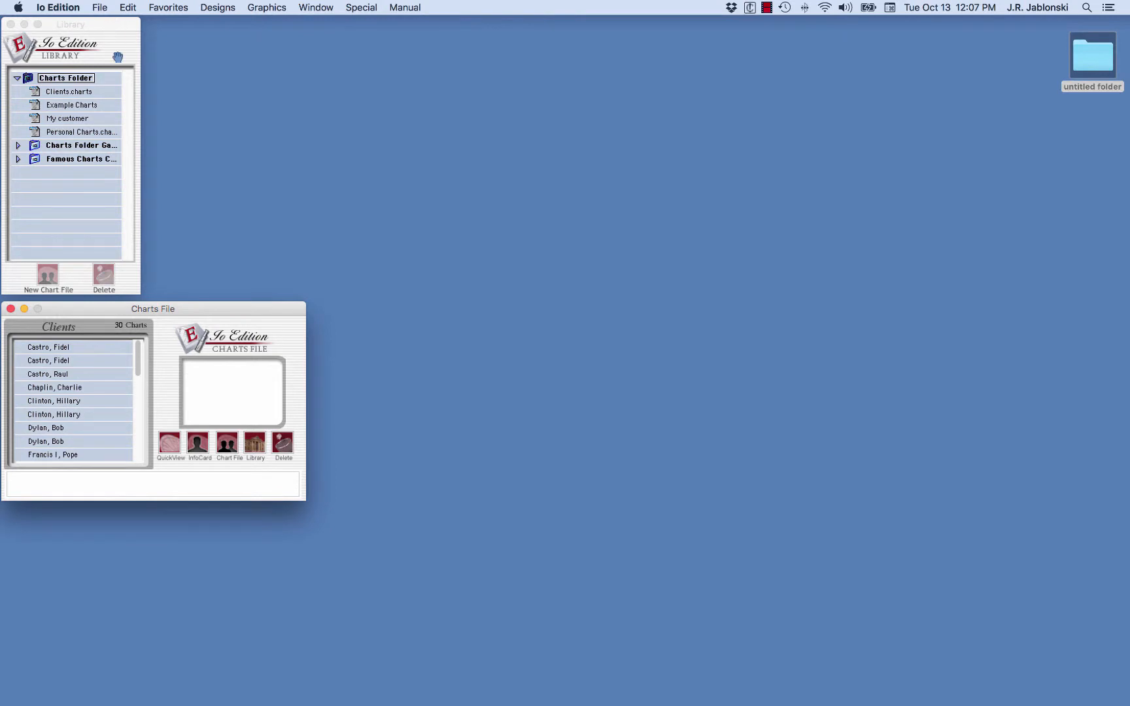
Step: Open Hillary Clinton's chart infocard from the Clients list in the Charts File
{"action": "left_click_drag", "start_coordinate": [104, 314], "coordinate": [108, 312]}
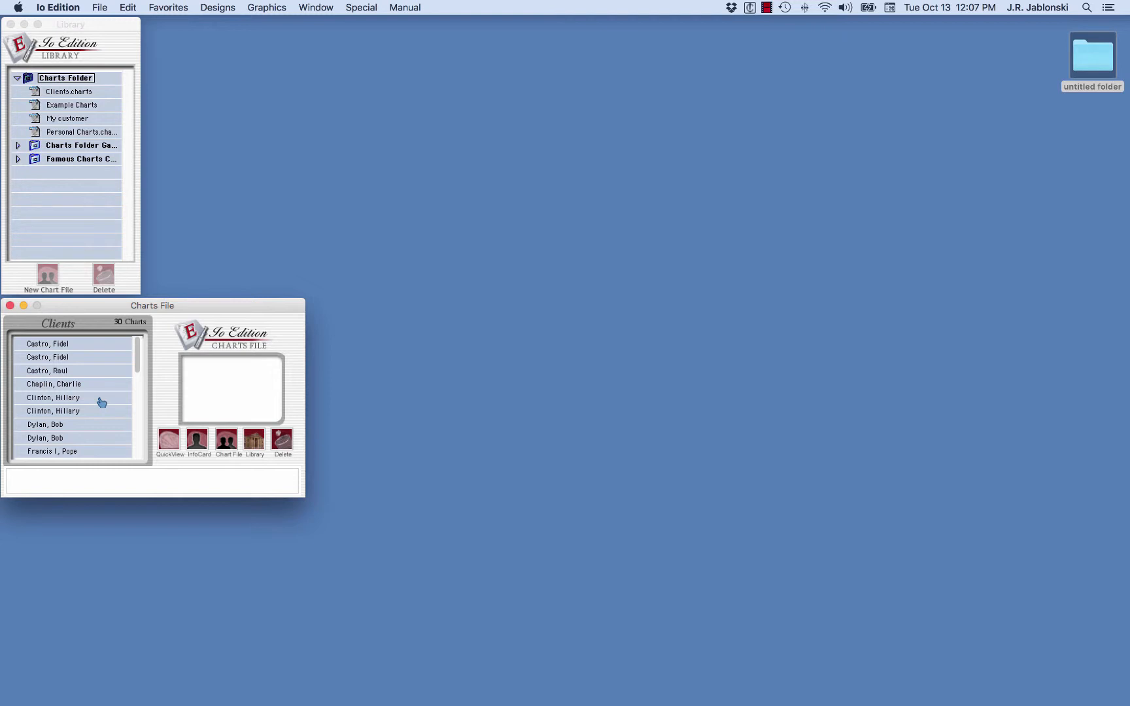
{"action": "double_click", "coordinate": [54, 400]}
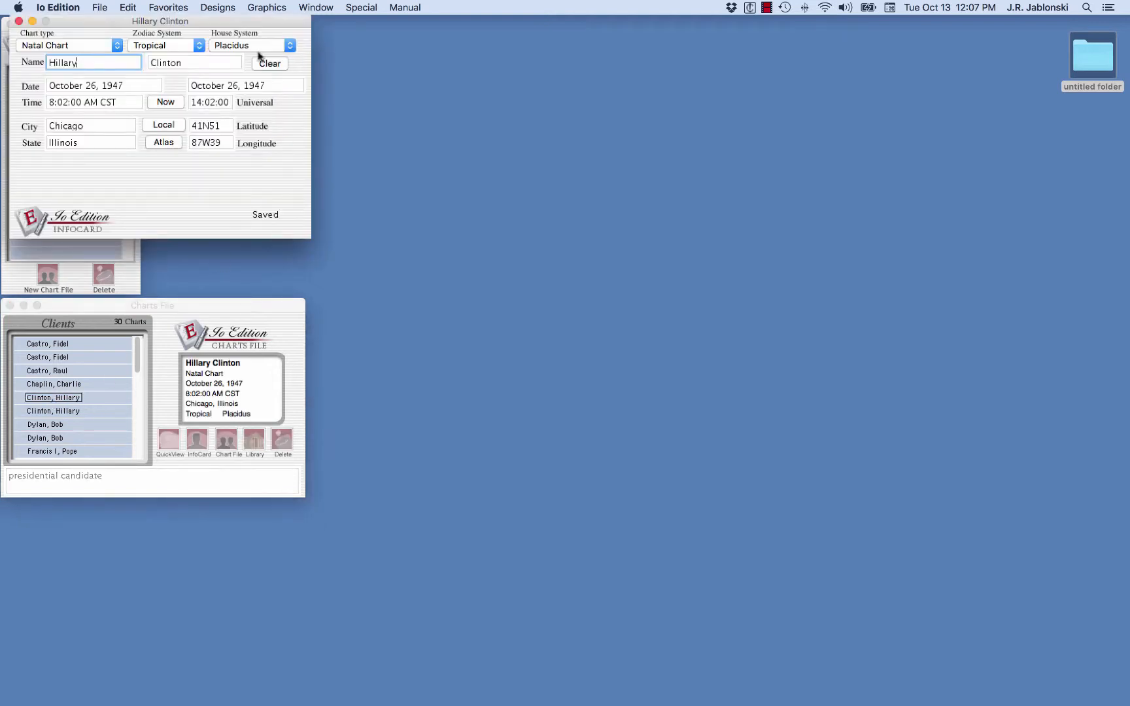
{"action": "left_click_drag", "start_coordinate": [199, 21], "coordinate": [350, 33]}
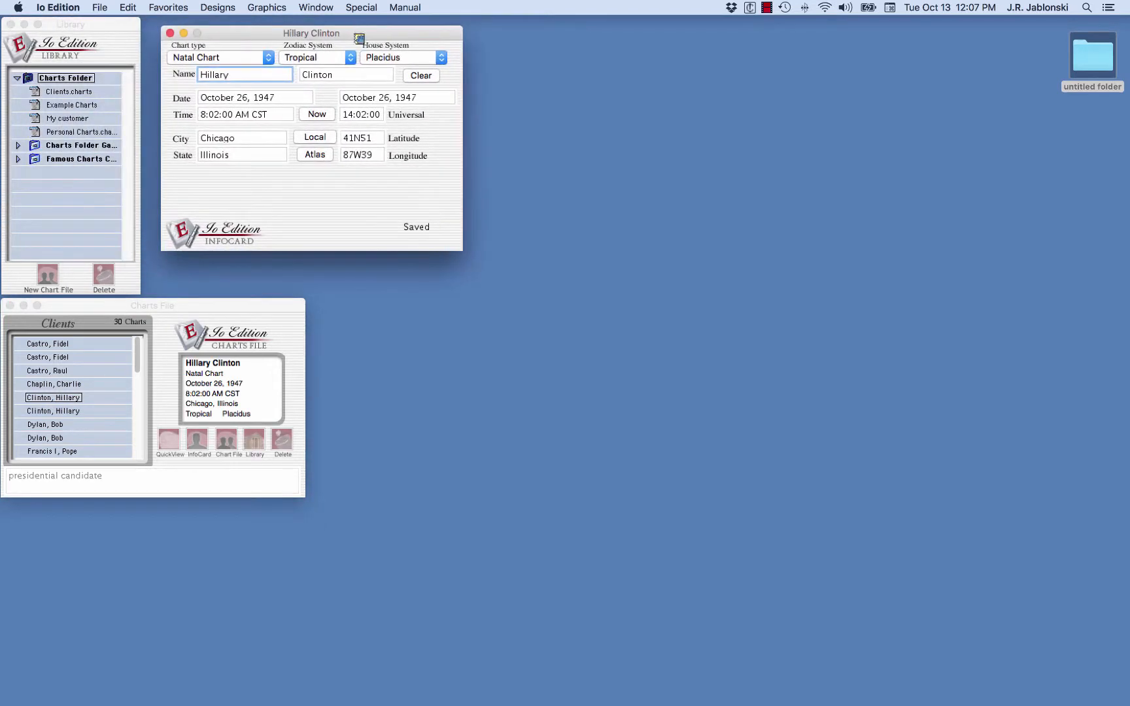
Step: Change the infocard's chart type to Solar Return
{"action": "left_click", "coordinate": [269, 59]}
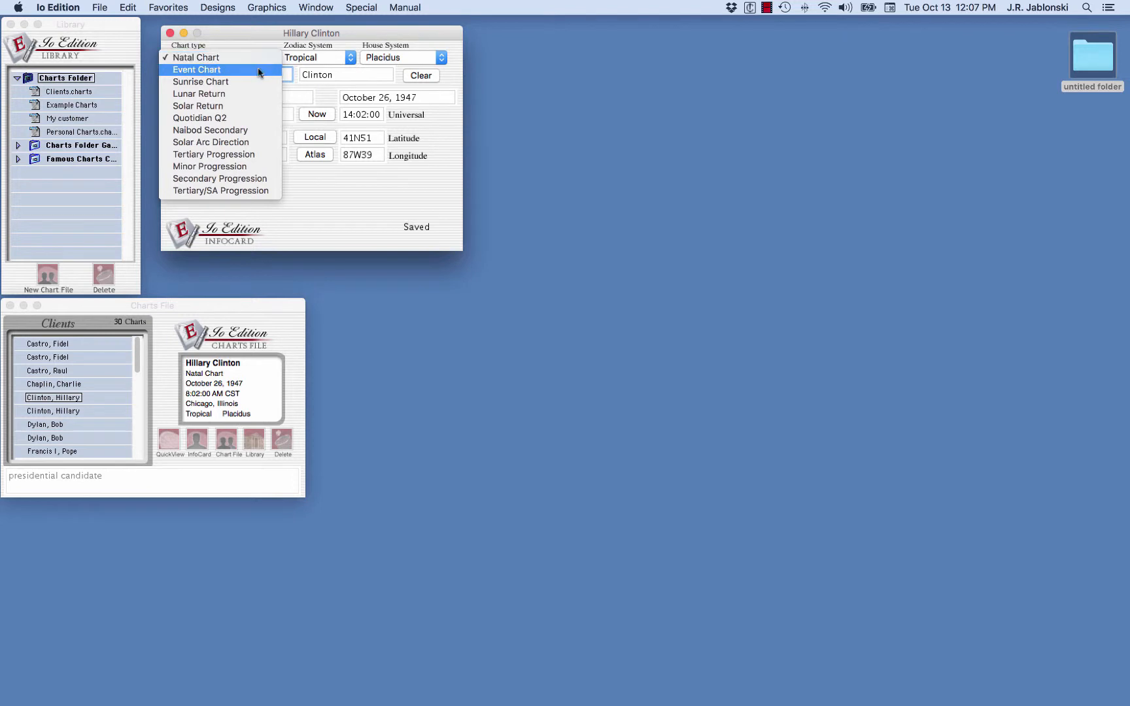
{"action": "left_click", "coordinate": [242, 107]}
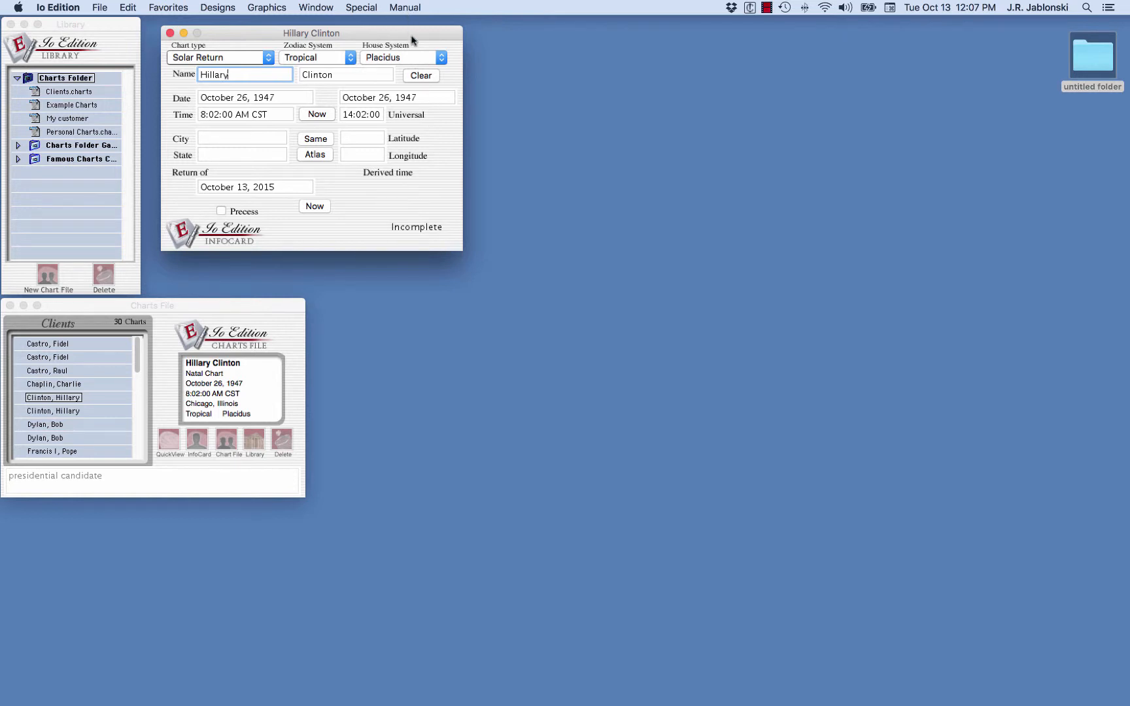
{"action": "left_click_drag", "start_coordinate": [411, 34], "coordinate": [401, 31]}
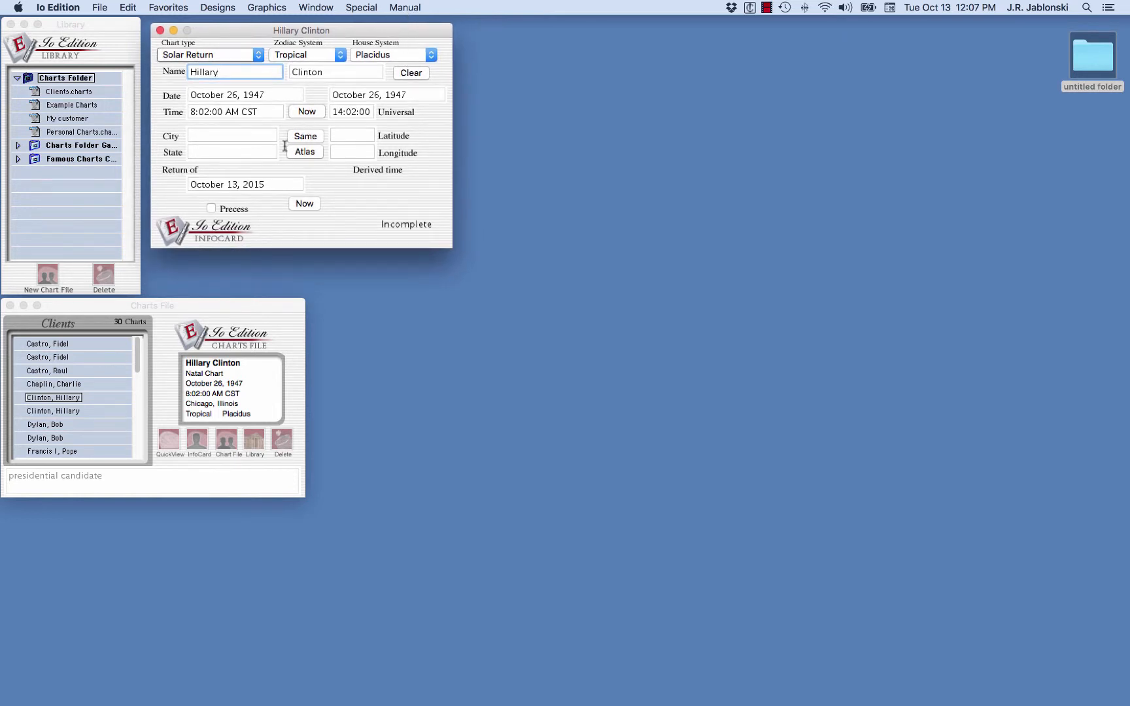
Step: Enter Washington as the city and DC as the state, and set the return-of year to 2016
{"action": "left_click", "coordinate": [219, 135]}
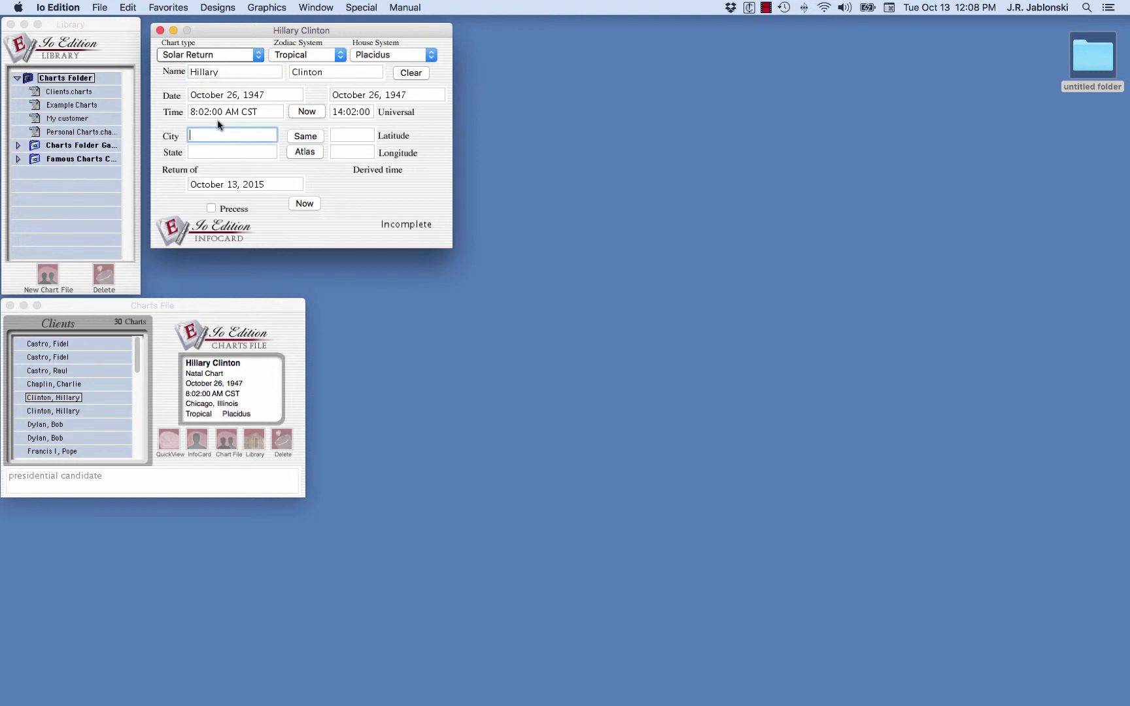
{"action": "type", "text": "Washington"}
{"action": "key", "text": "Tab"}
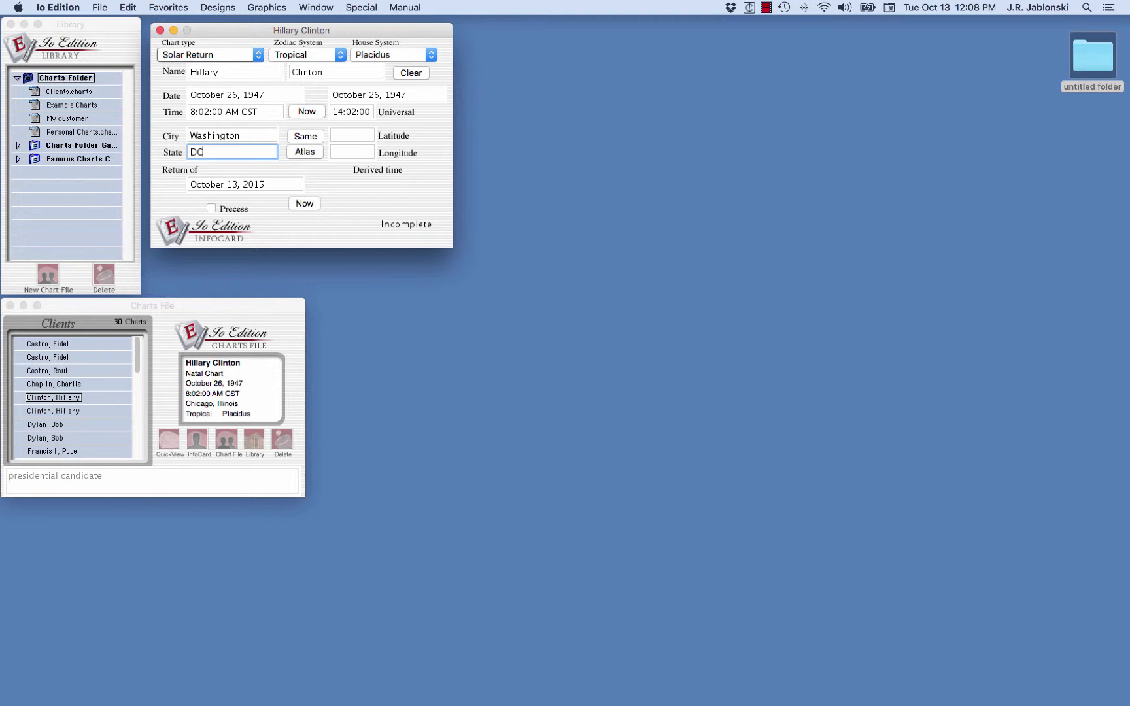
{"action": "left_click", "coordinate": [263, 182]}
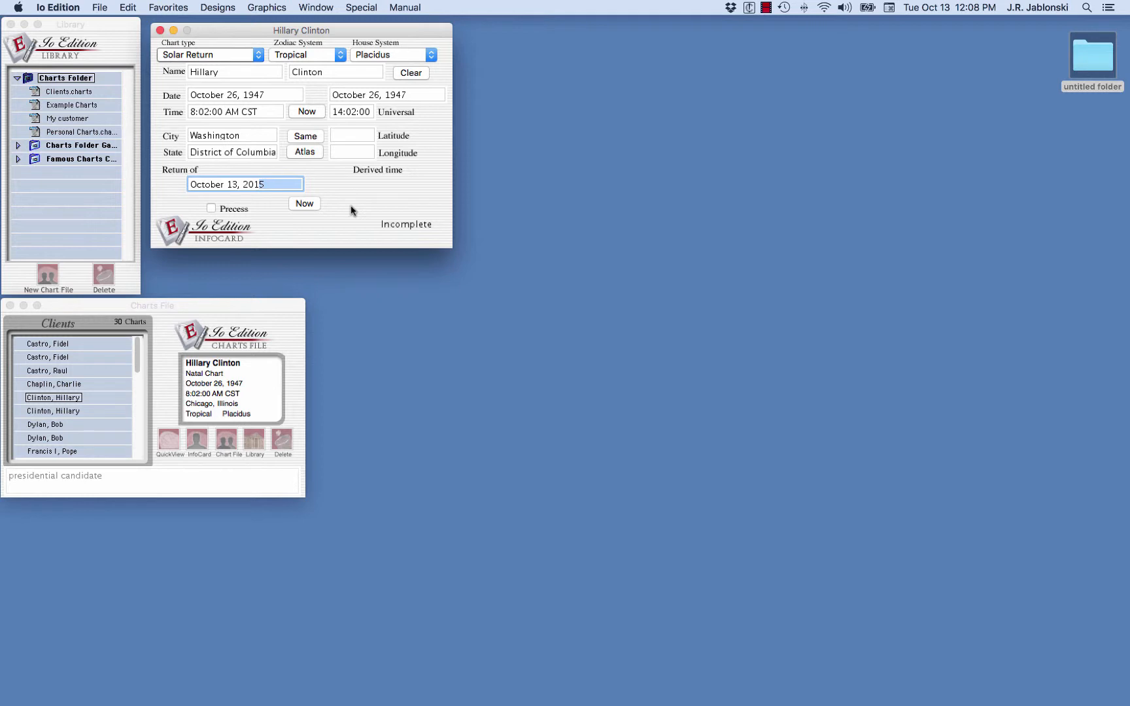
{"action": "type", "text": "6"}
Step: Look up Washington, District of Columbia in the Atlas and insert its coordinates
{"action": "left_click", "coordinate": [306, 153]}
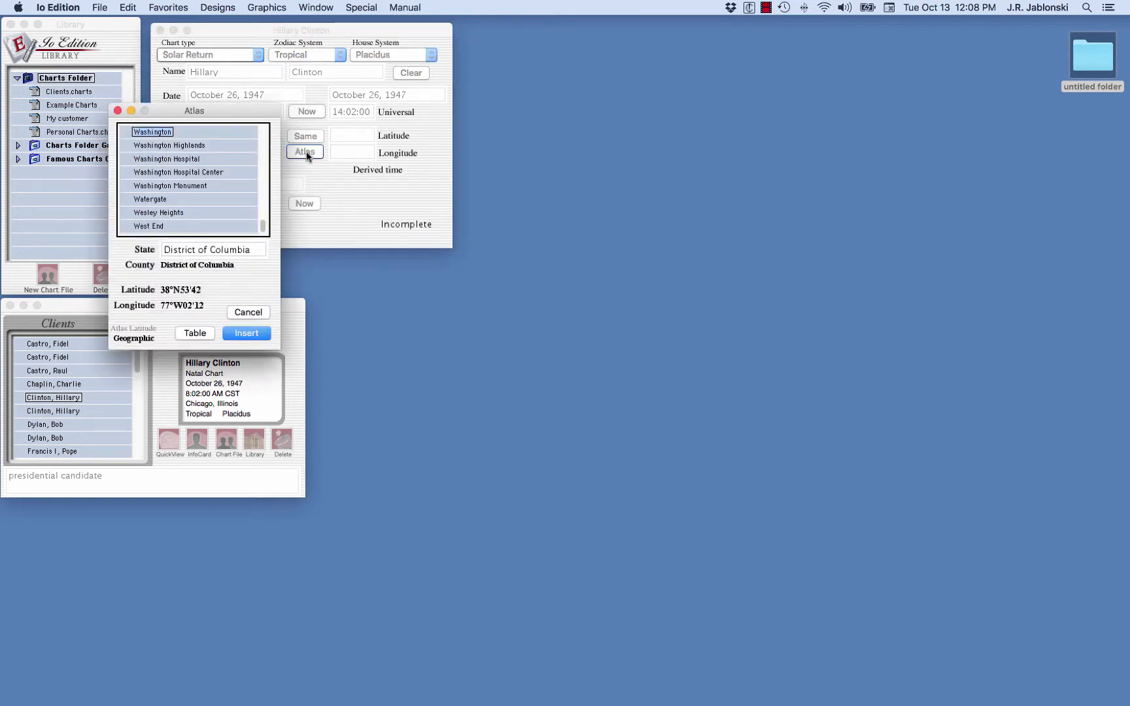
{"action": "left_click_drag", "start_coordinate": [226, 115], "coordinate": [227, 102]}
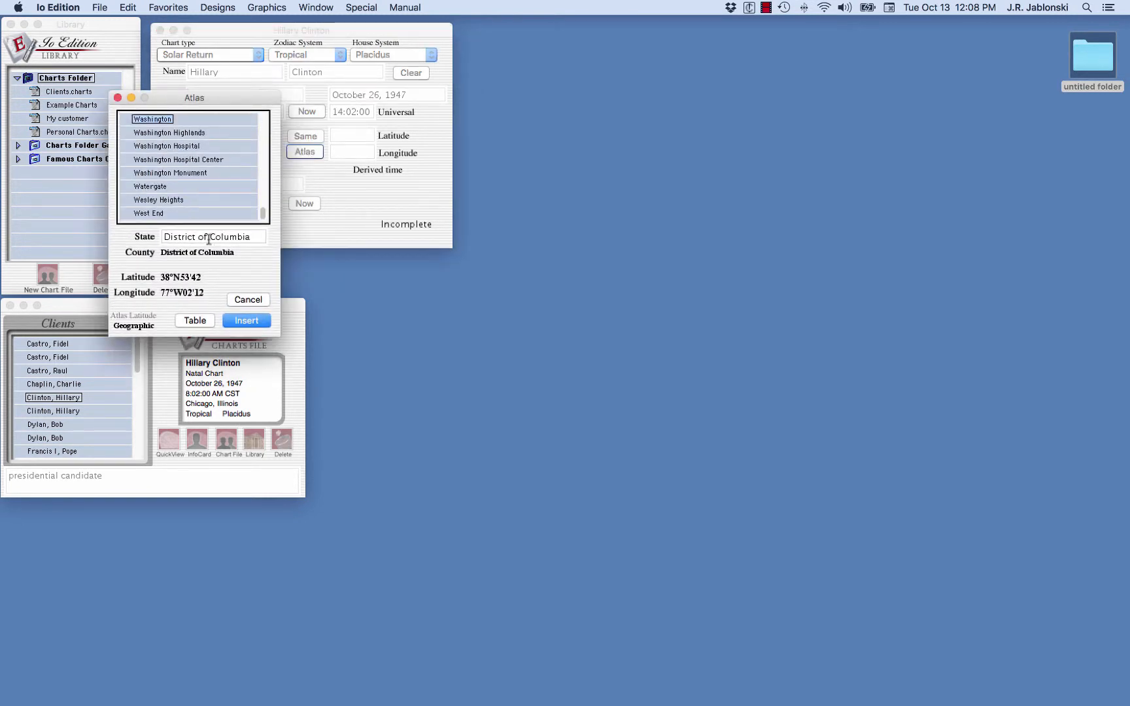
{"action": "left_click", "coordinate": [244, 323]}
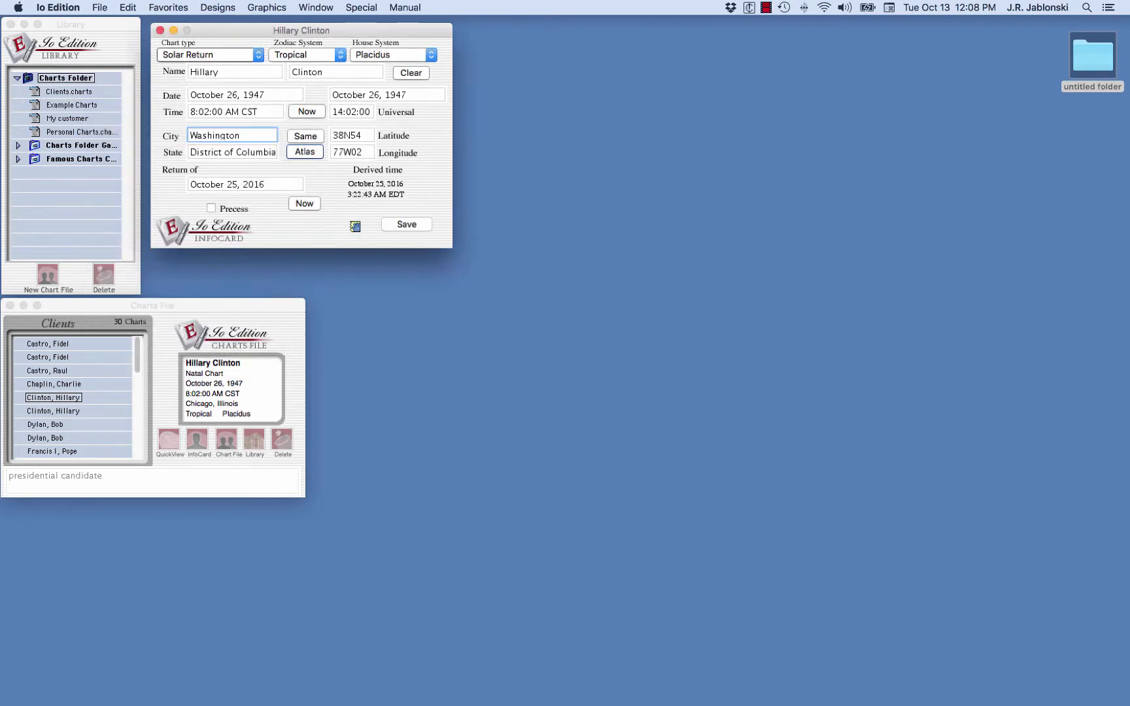
{"action": "left_click_drag", "start_coordinate": [357, 224], "coordinate": [229, 200]}
{"action": "left_click_drag", "start_coordinate": [229, 200], "coordinate": [229, 200]}
{"action": "left_click_drag", "start_coordinate": [397, 28], "coordinate": [390, 29]}
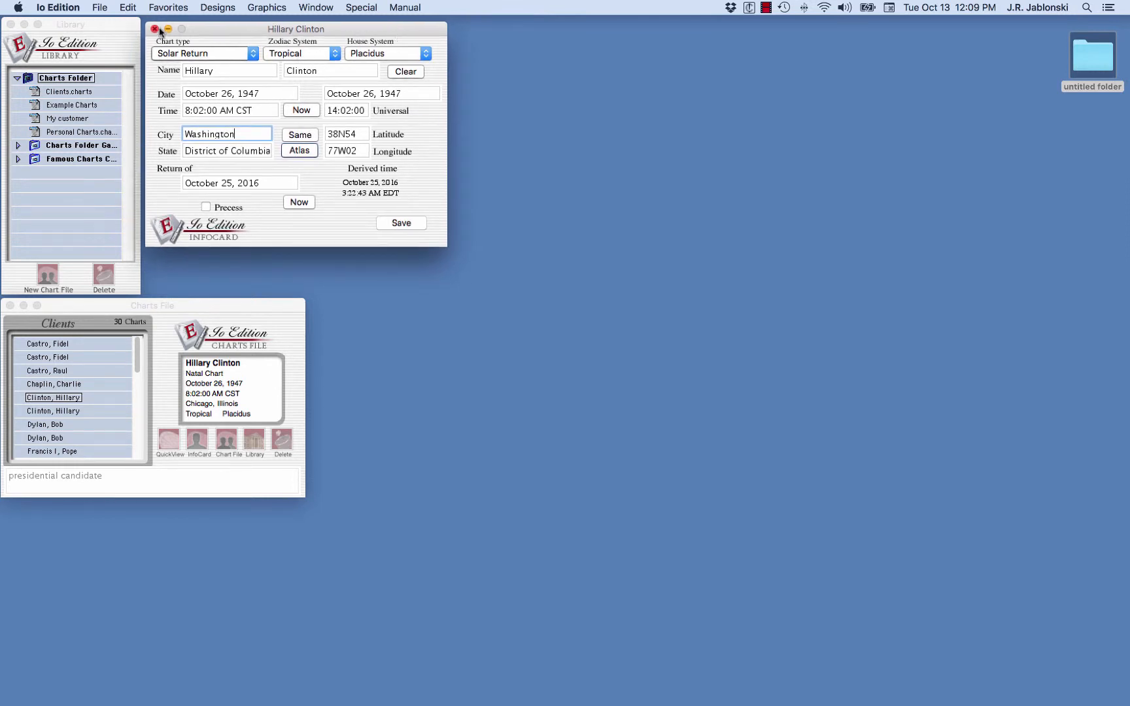
Step: Draw the solar return with the Am Aspect Traditional favorite design, then close the chart window
{"action": "left_click", "coordinate": [171, 7]}
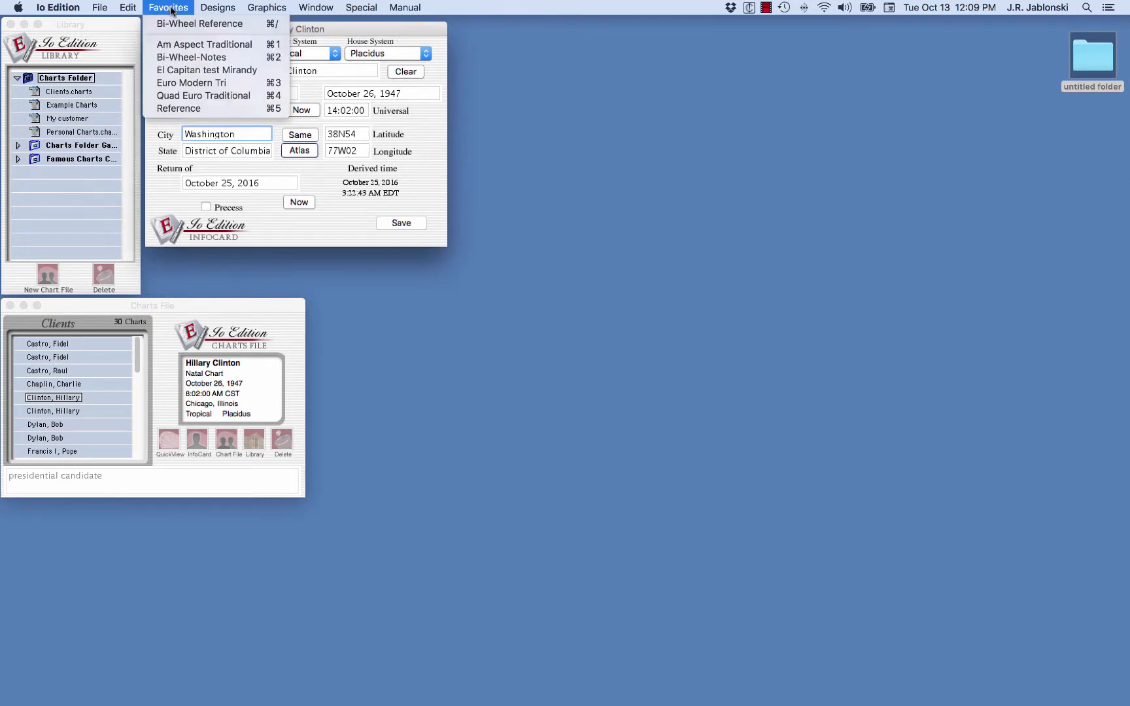
{"action": "left_click", "coordinate": [177, 46]}
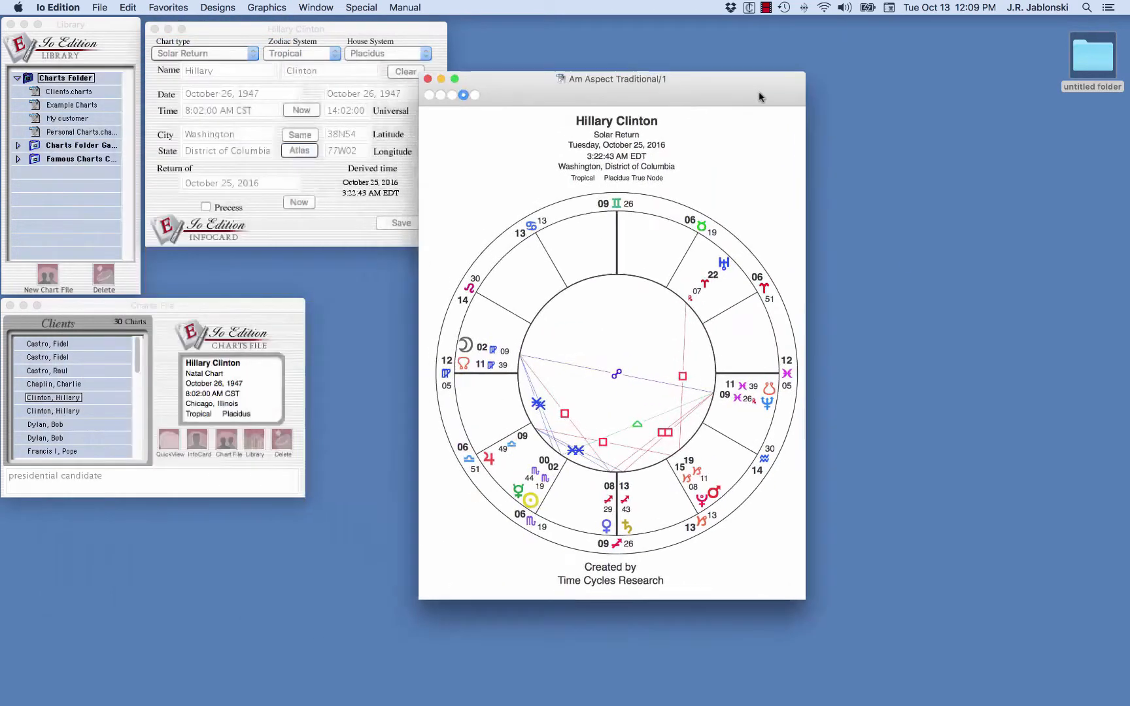
{"action": "left_click_drag", "start_coordinate": [759, 97], "coordinate": [891, 90]}
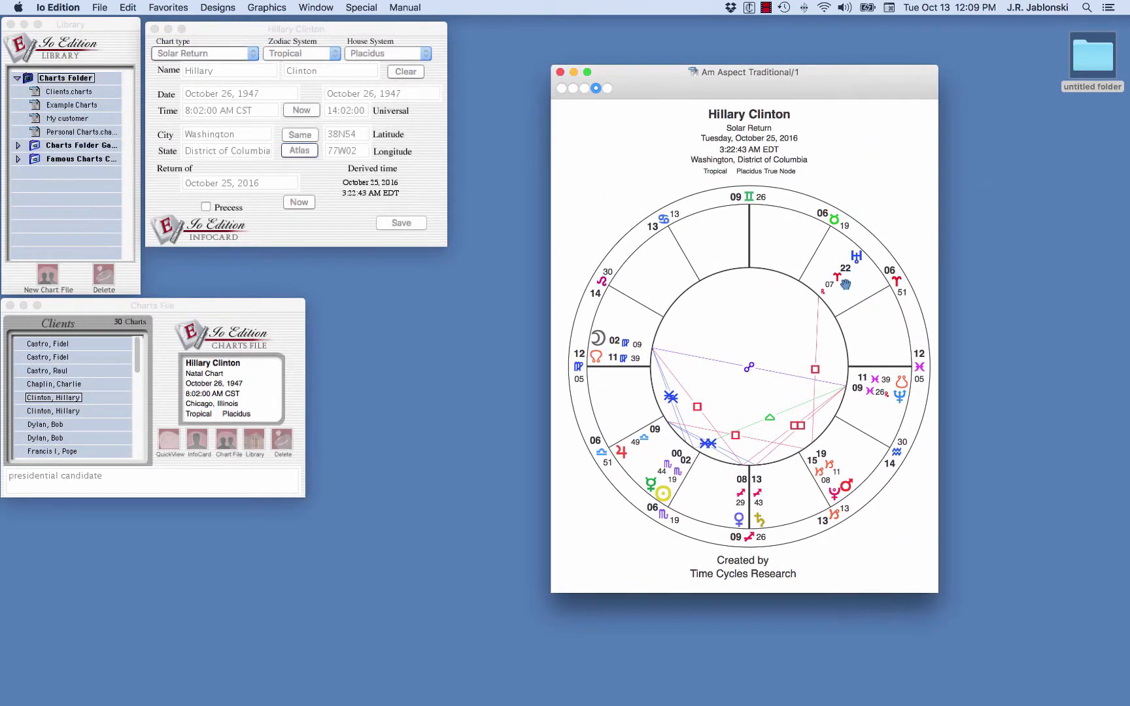
{"action": "left_click", "coordinate": [560, 72]}
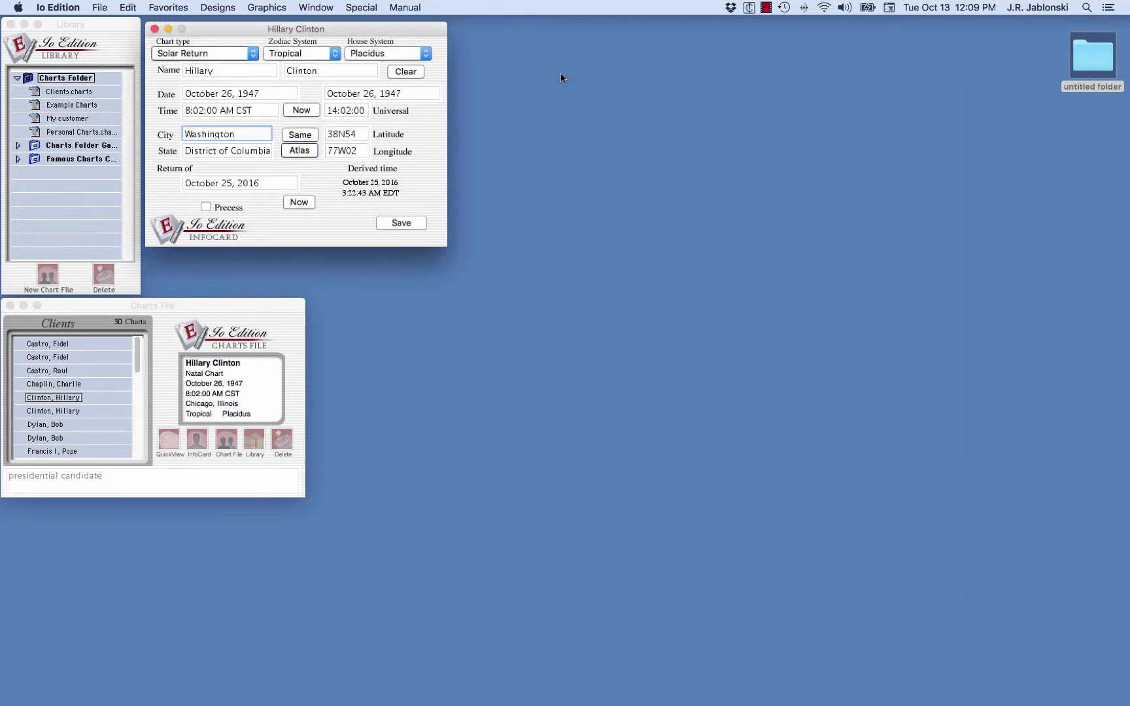
Step: Open the solar return in the A4 Designs Bi-Wheel Reference design
{"action": "left_click", "coordinate": [216, 7]}
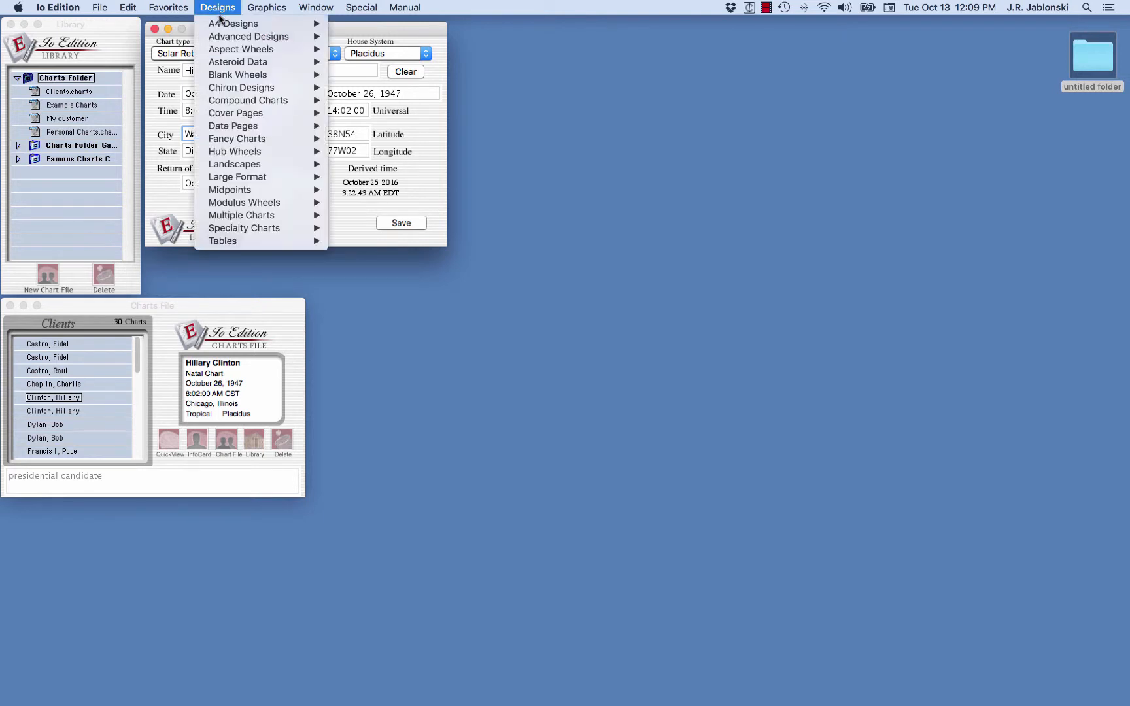
{"action": "mouse_move", "coordinate": [221, 24]}
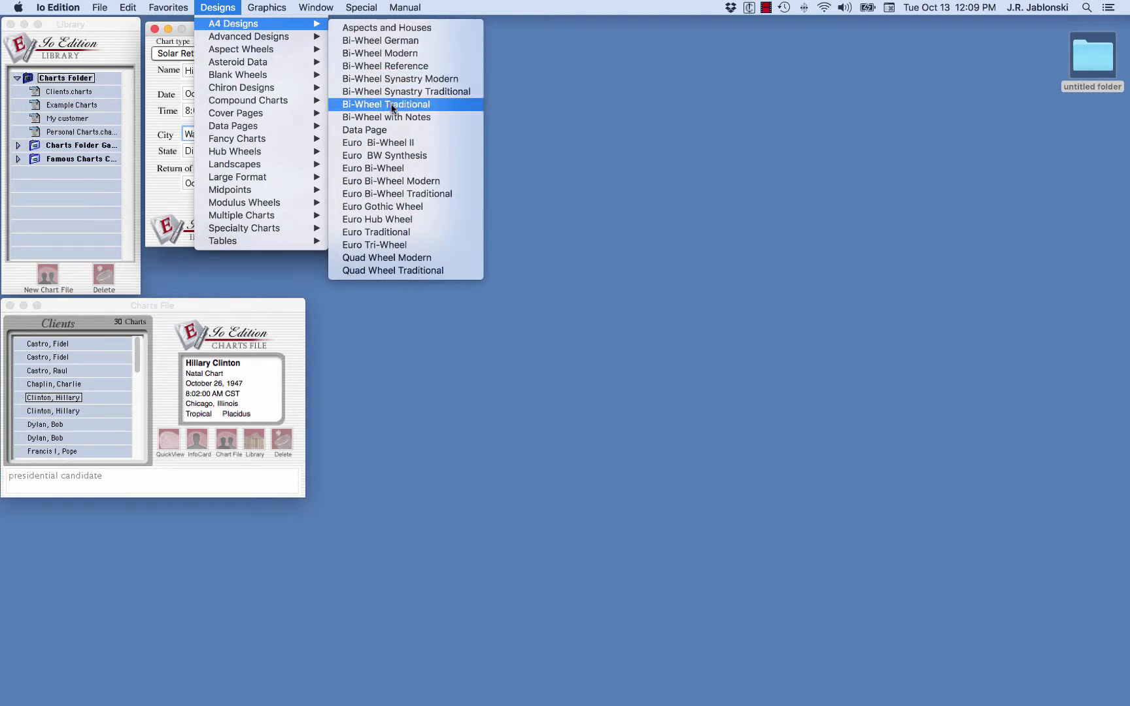
{"action": "left_click", "coordinate": [392, 67]}
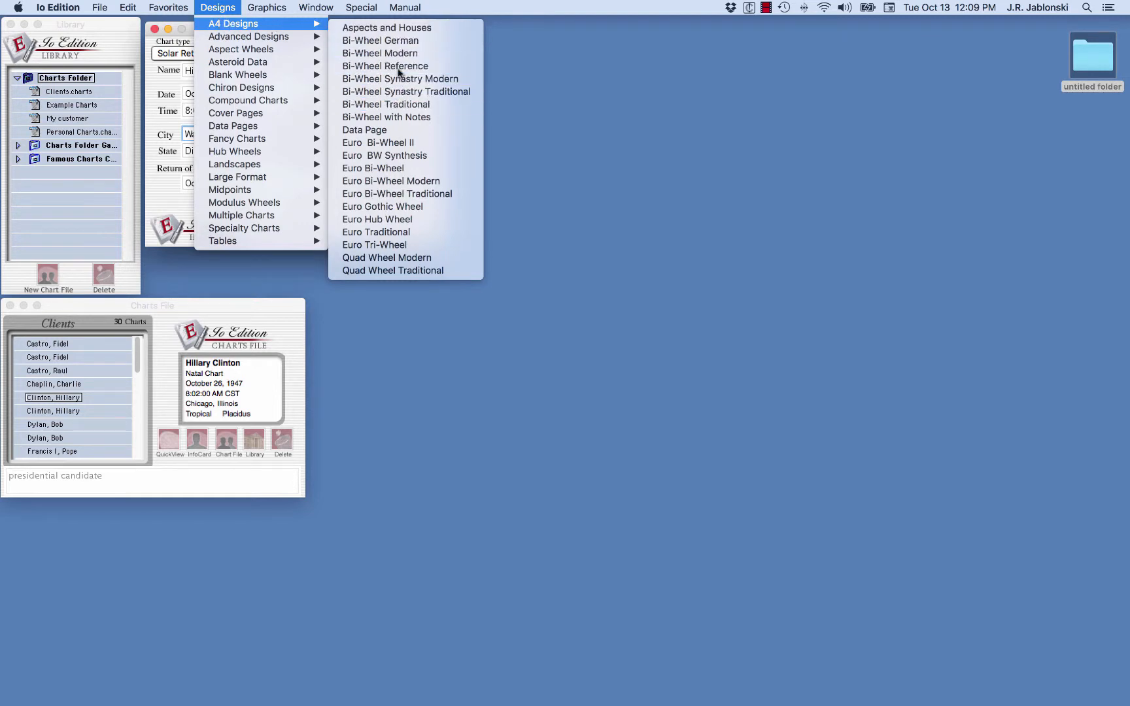
{"action": "left_click_drag", "start_coordinate": [247, 55], "coordinate": [690, 56]}
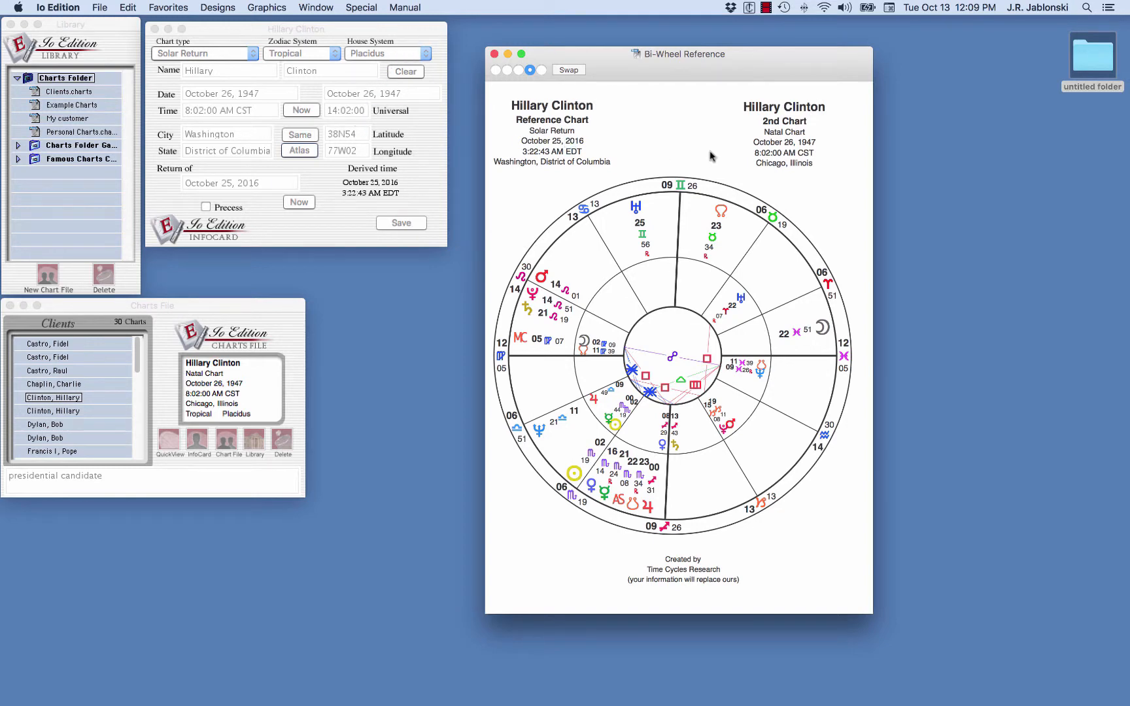
Step: Swap the two charts in the bi-wheel and close the chart window
{"action": "left_click", "coordinate": [568, 70]}
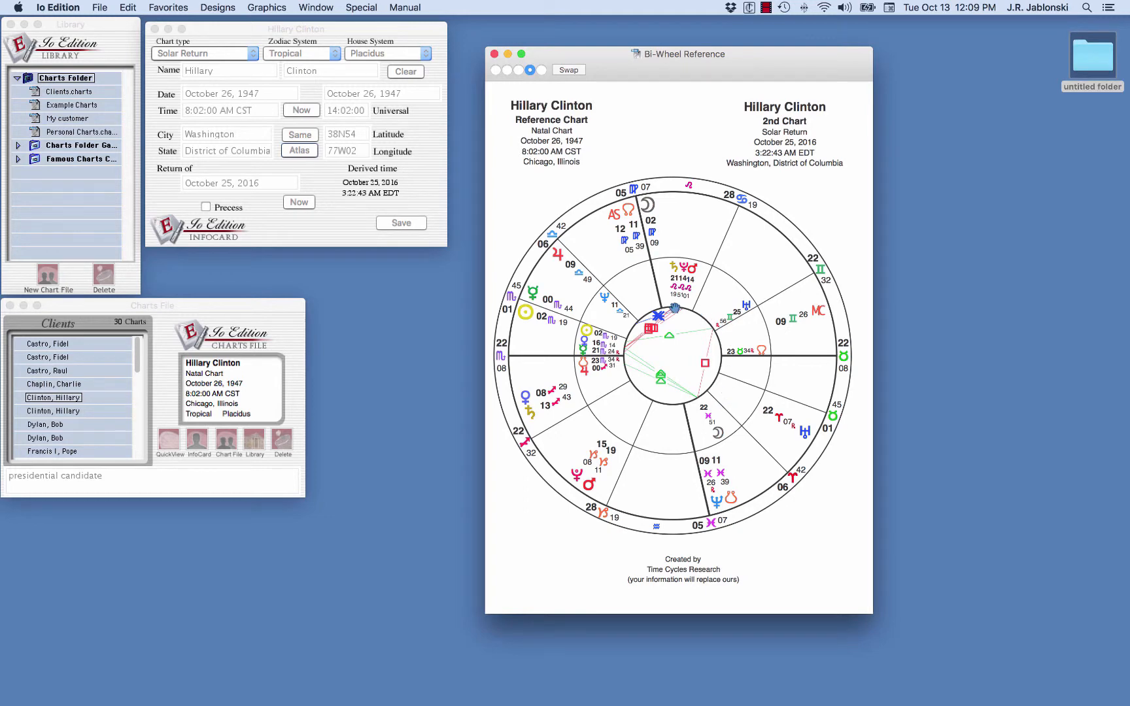
{"action": "left_click", "coordinate": [40, 404]}
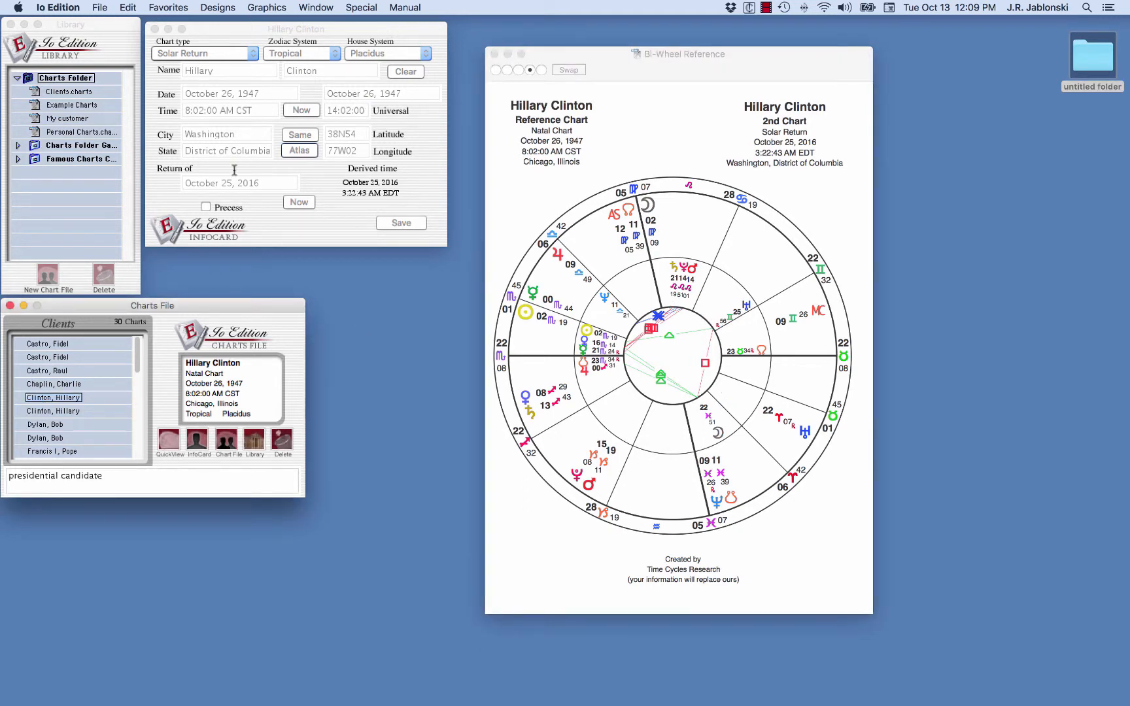
{"action": "left_click", "coordinate": [495, 54]}
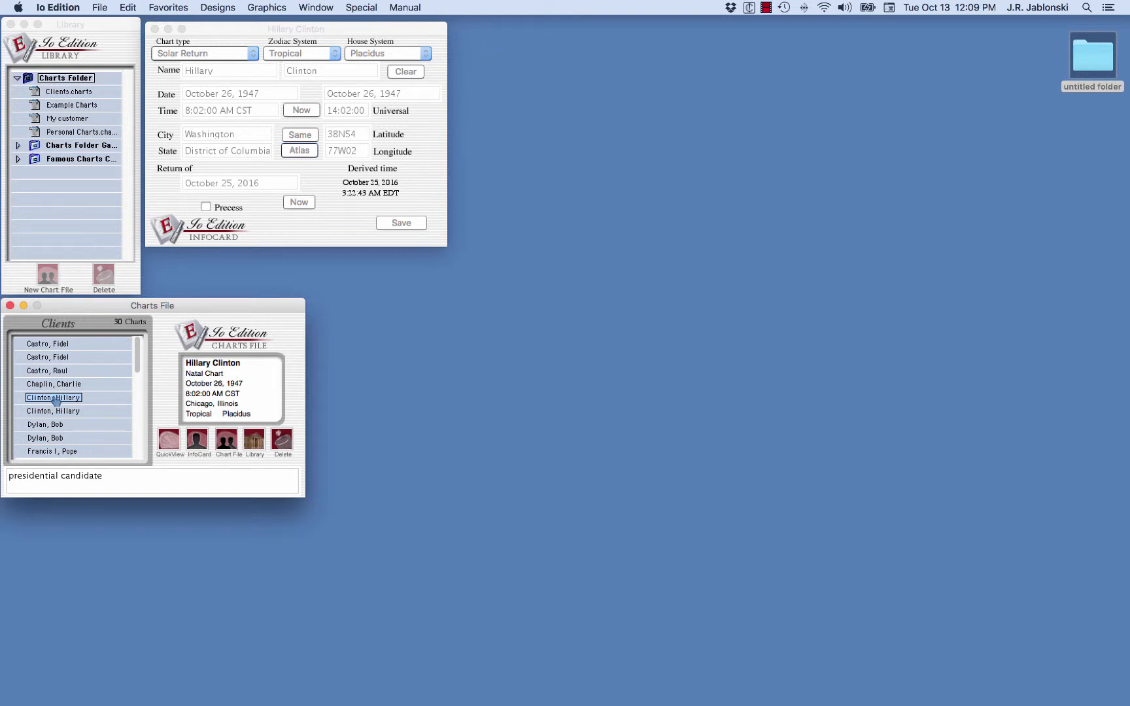
Step: Reopen the A4 Designs Bi-Wheel Reference chart
{"action": "left_click", "coordinate": [213, 8]}
{"action": "mouse_move", "coordinate": [214, 24]}
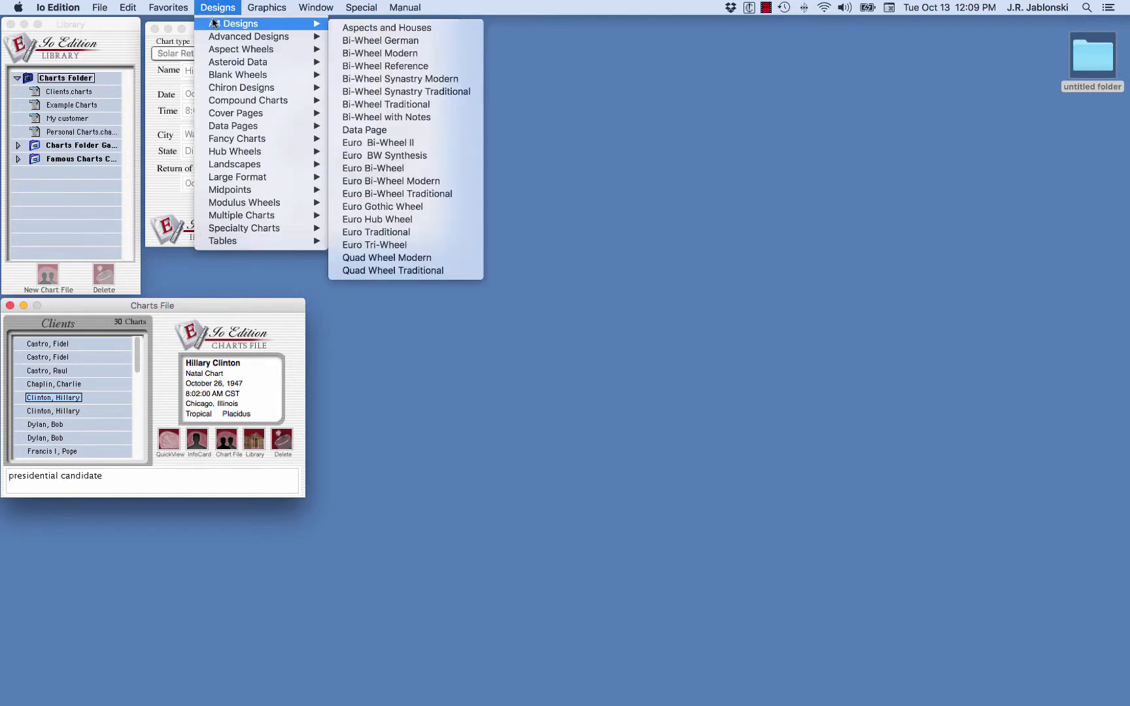
{"action": "left_click", "coordinate": [391, 67]}
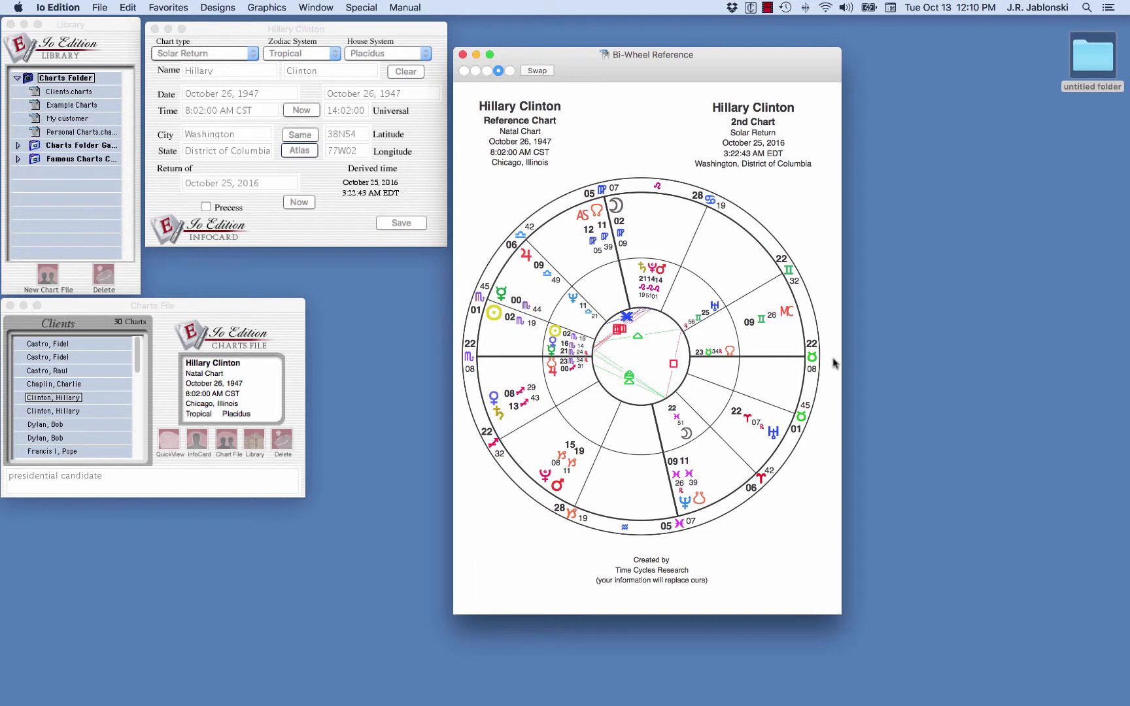
Step: Replace the bi-wheel's reference chart with Bob Dylan's natal chart from the Clients list
{"action": "left_click_drag", "start_coordinate": [665, 363], "coordinate": [669, 362]}
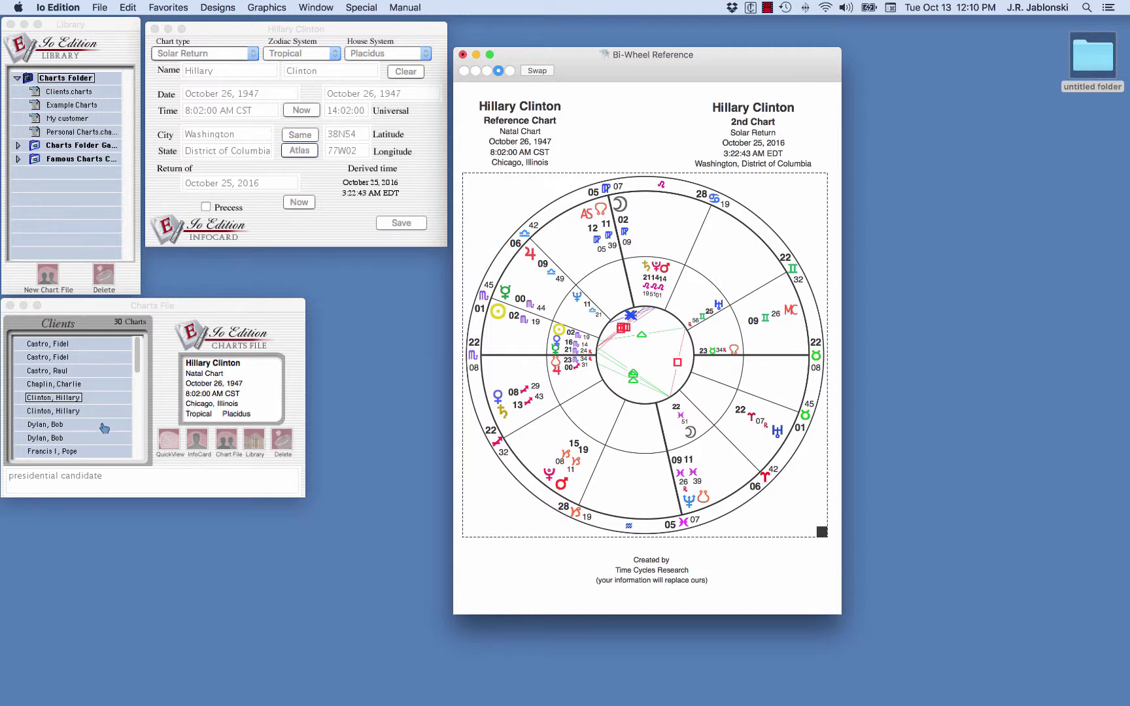
{"action": "left_click", "coordinate": [58, 425]}
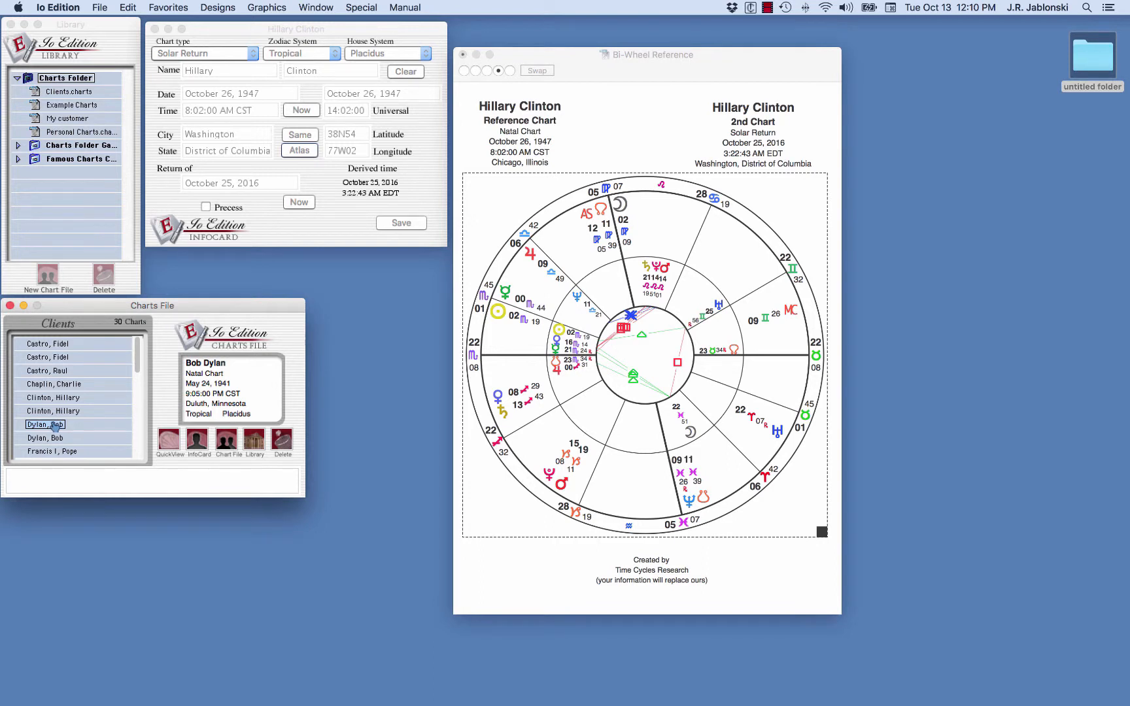
{"action": "left_click_drag", "start_coordinate": [55, 427], "coordinate": [628, 283]}
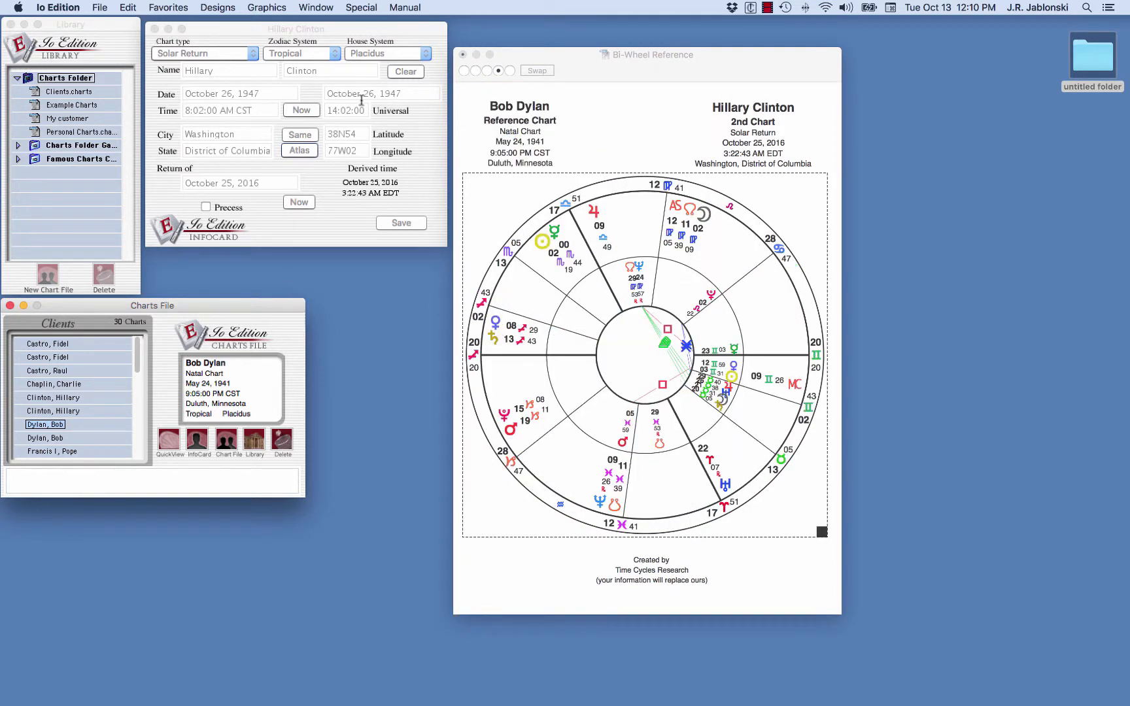
Step: Close Hillary Clinton's infocard and open Bob Dylan's infocard
{"action": "left_click", "coordinate": [155, 29]}
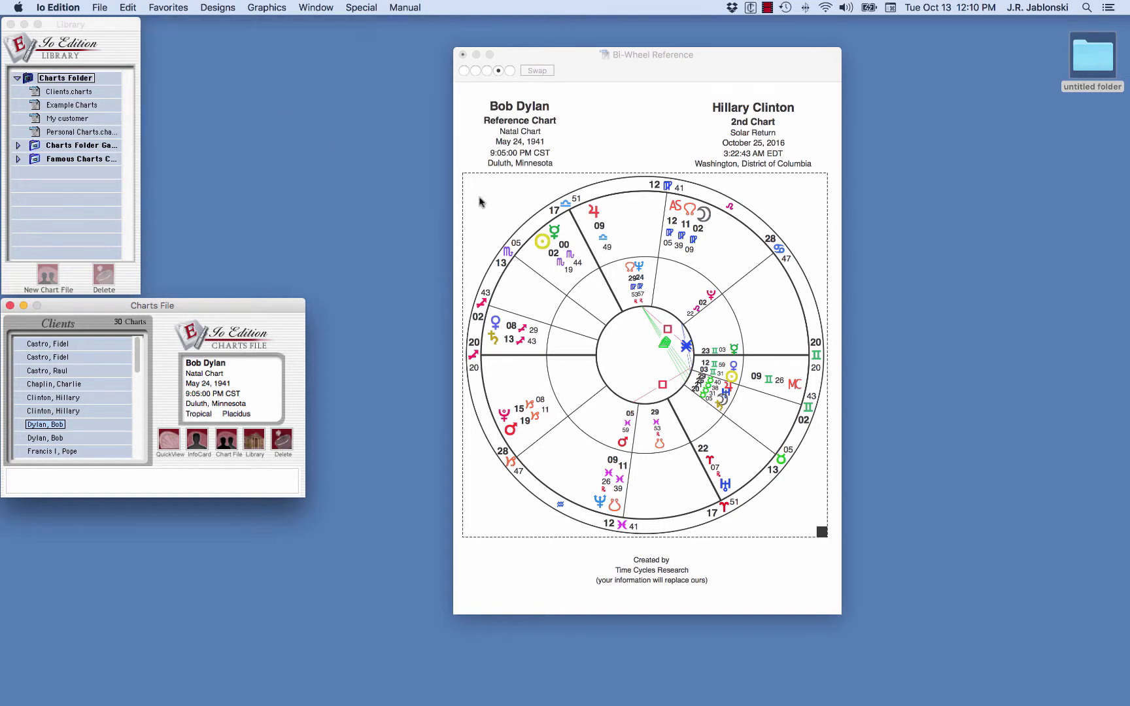
{"action": "double_click", "coordinate": [41, 426]}
{"action": "left_click_drag", "start_coordinate": [226, 27], "coordinate": [355, 50]}
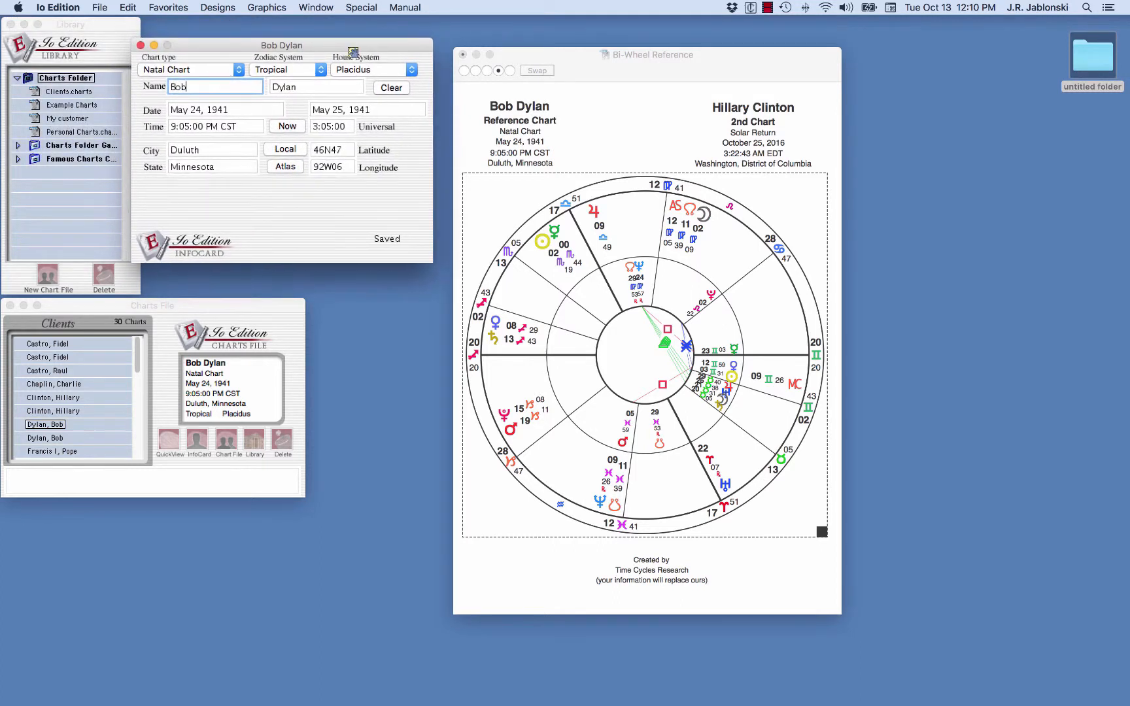
Step: Change Bob Dylan's chart type to Solar Return
{"action": "left_click", "coordinate": [249, 80]}
{"action": "left_click", "coordinate": [240, 73]}
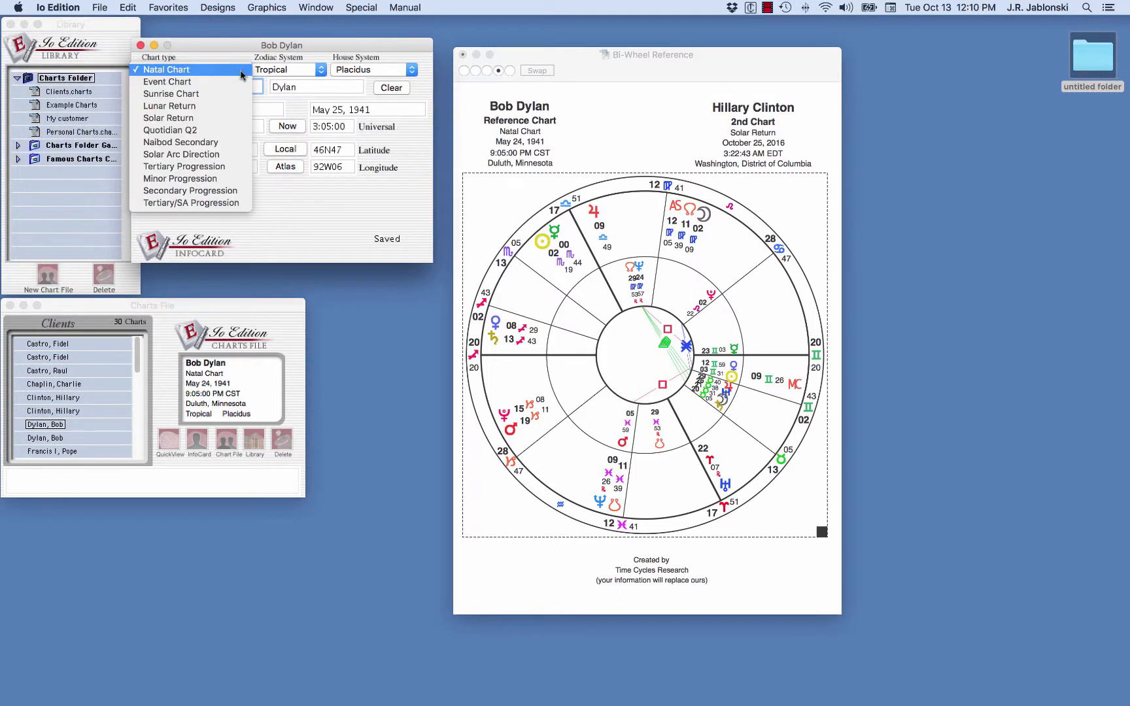
{"action": "left_click", "coordinate": [184, 120]}
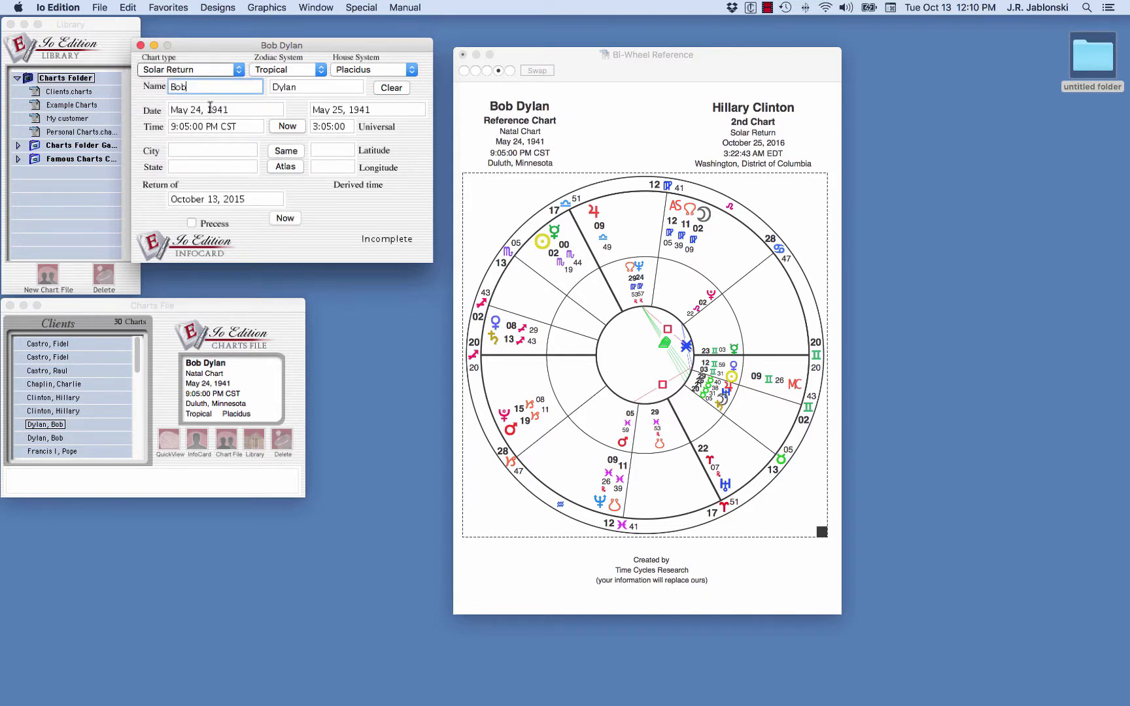
Step: Set the solar return for May 24, 2017 in Duluth, Minnesota, using the atlas location, and save the chart
{"action": "left_click", "coordinate": [286, 151]}
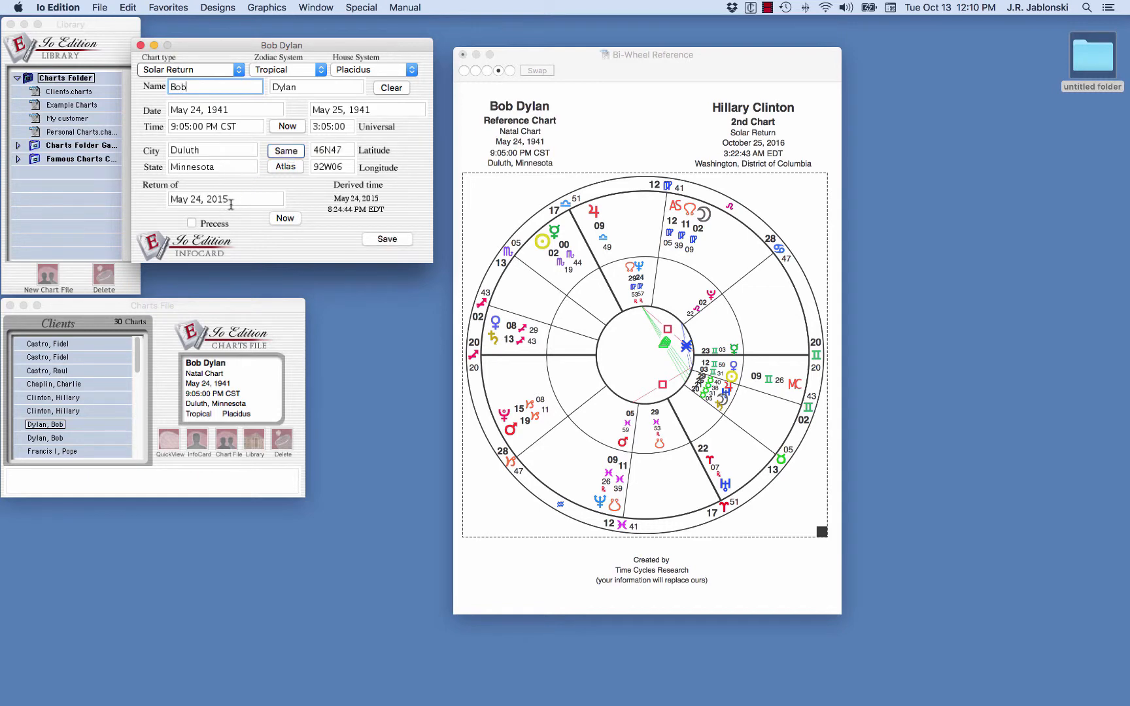
{"action": "left_click_drag", "start_coordinate": [230, 201], "coordinate": [225, 201]}
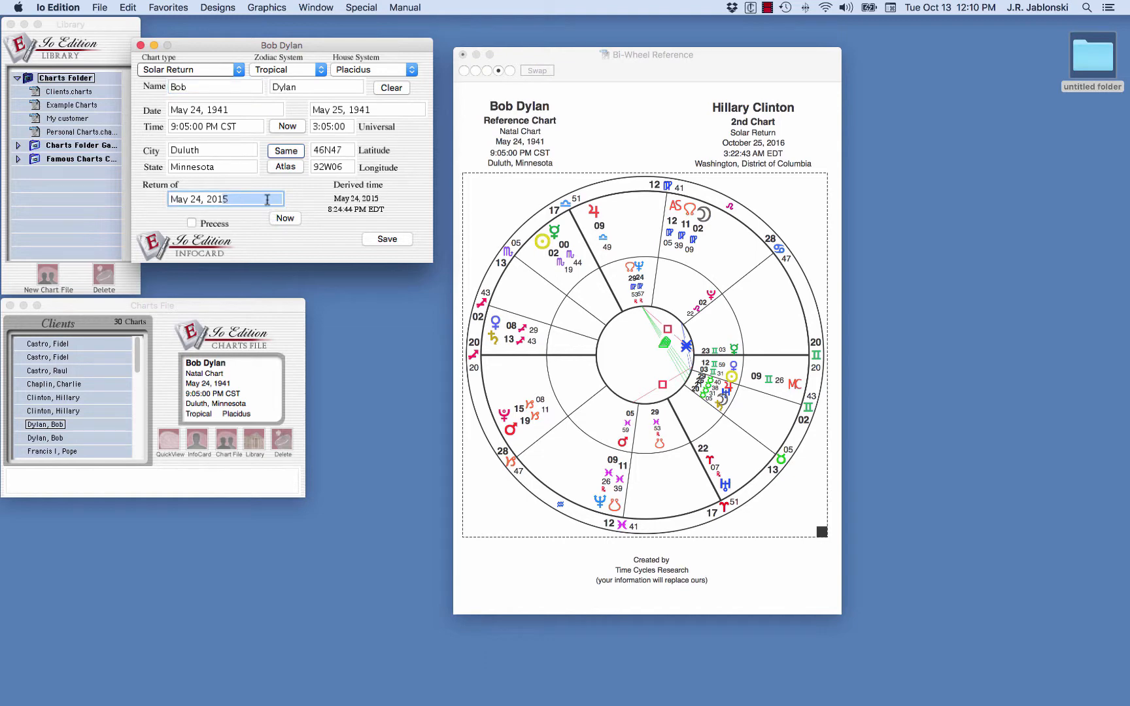
{"action": "type", "text": "7"}
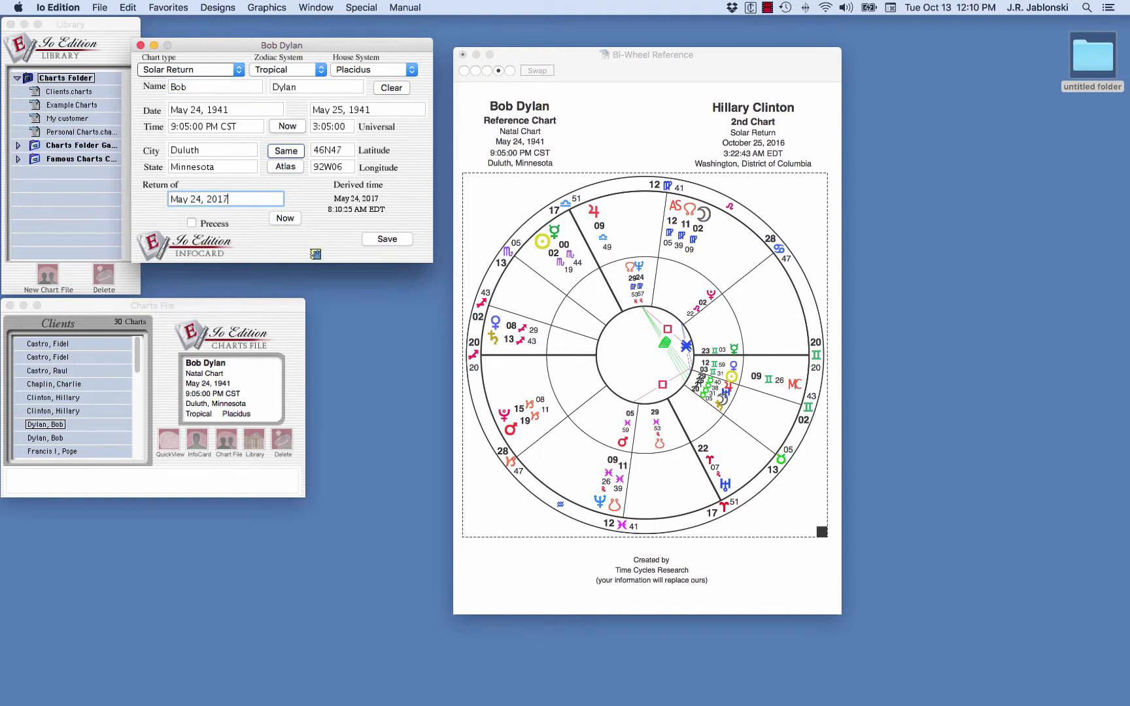
{"action": "left_click", "coordinate": [285, 168]}
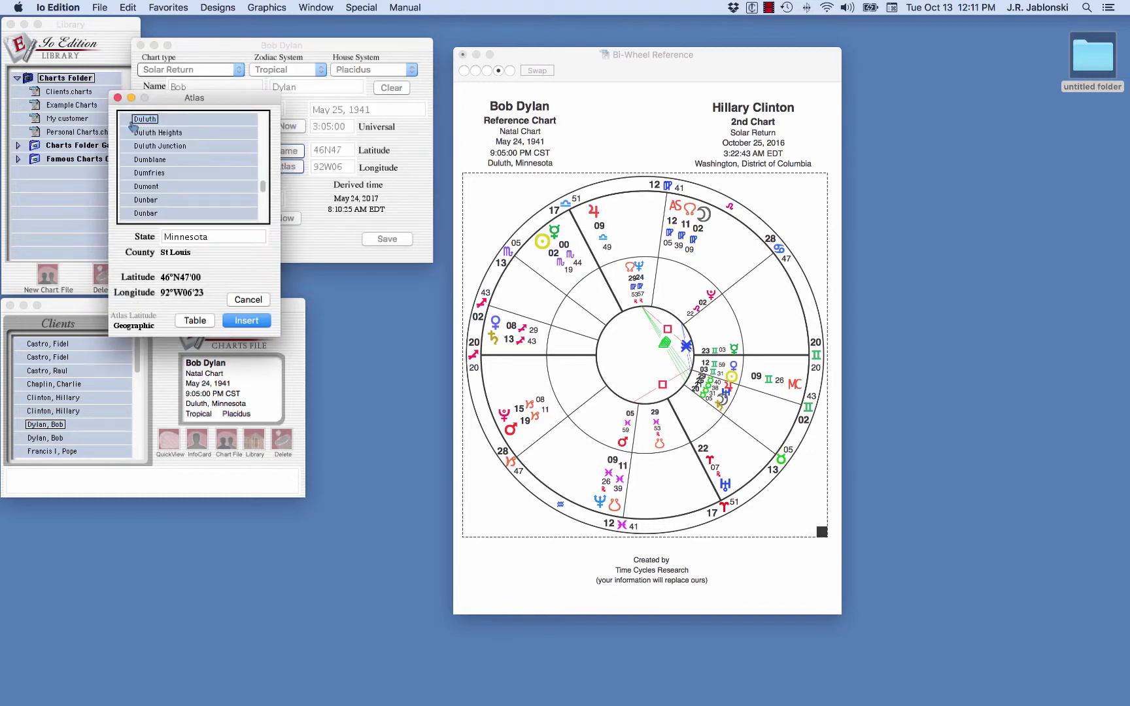
{"action": "left_click", "coordinate": [251, 322]}
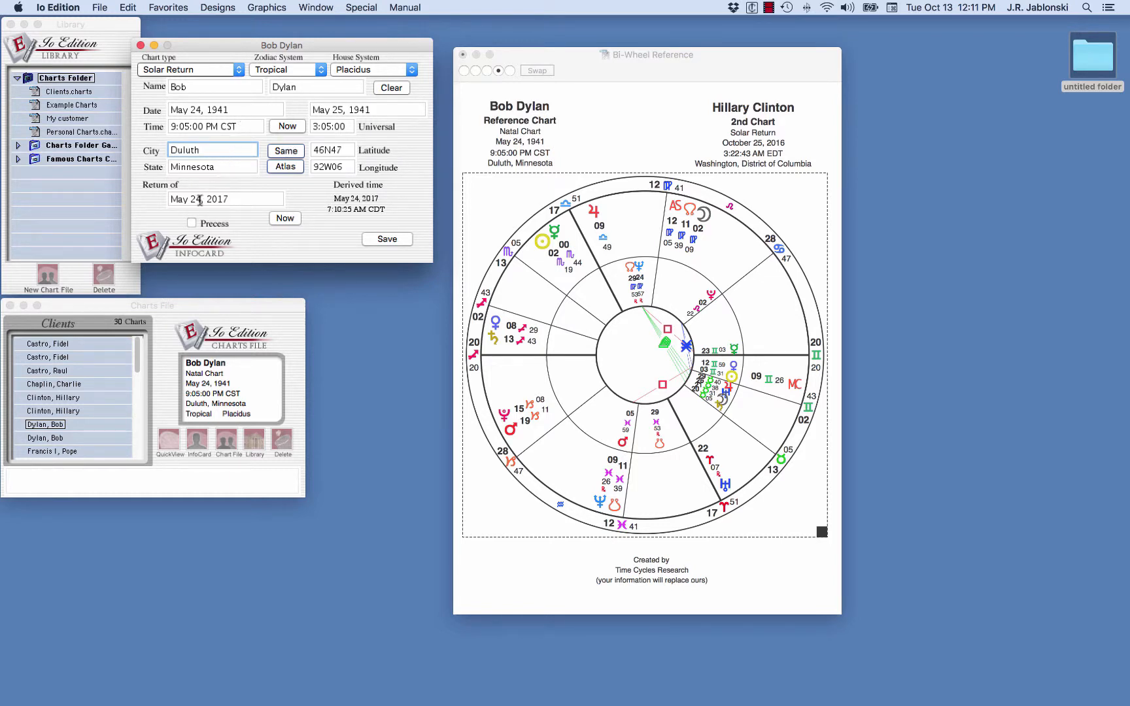
{"action": "left_click", "coordinate": [387, 240]}
Step: Place Bob Dylan's new solar return chart into the bi-wheel as the 2nd chart
{"action": "left_click", "coordinate": [46, 439]}
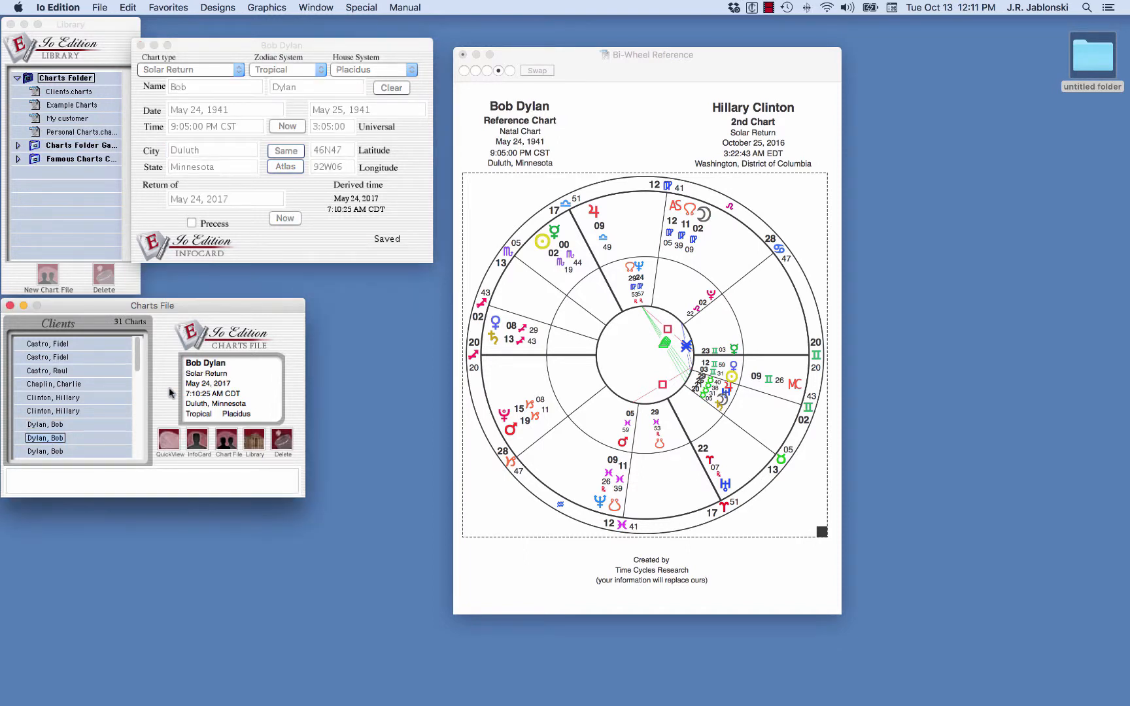
{"action": "left_click_drag", "start_coordinate": [235, 393], "coordinate": [338, 231]}
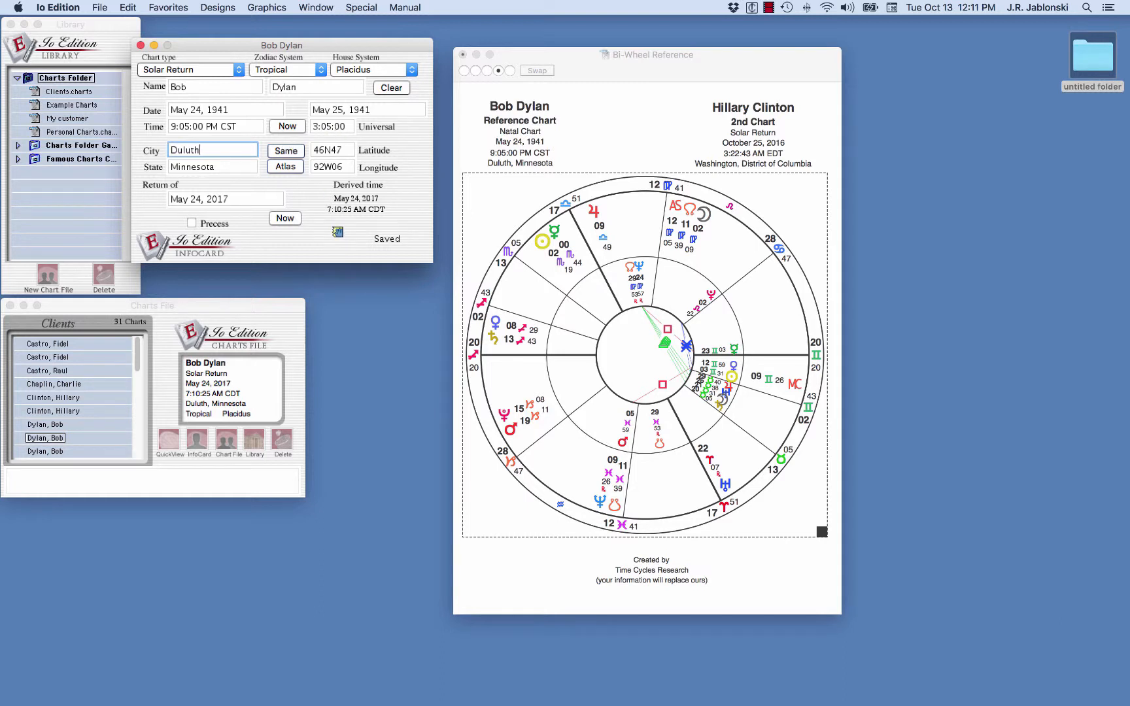
{"action": "left_click", "coordinate": [337, 232]}
{"action": "left_click_drag", "start_coordinate": [337, 232], "coordinate": [761, 139]}
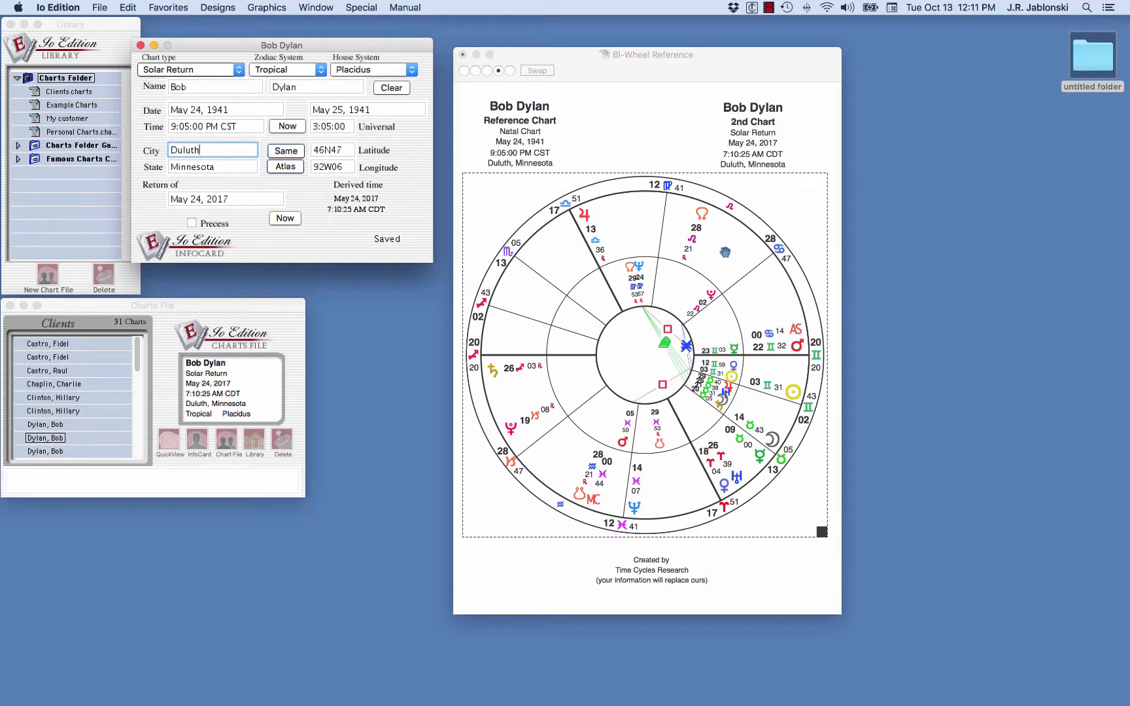
Step: Swap the bi-wheel's reference and 2nd charts, then swap them back
{"action": "left_click", "coordinate": [529, 72]}
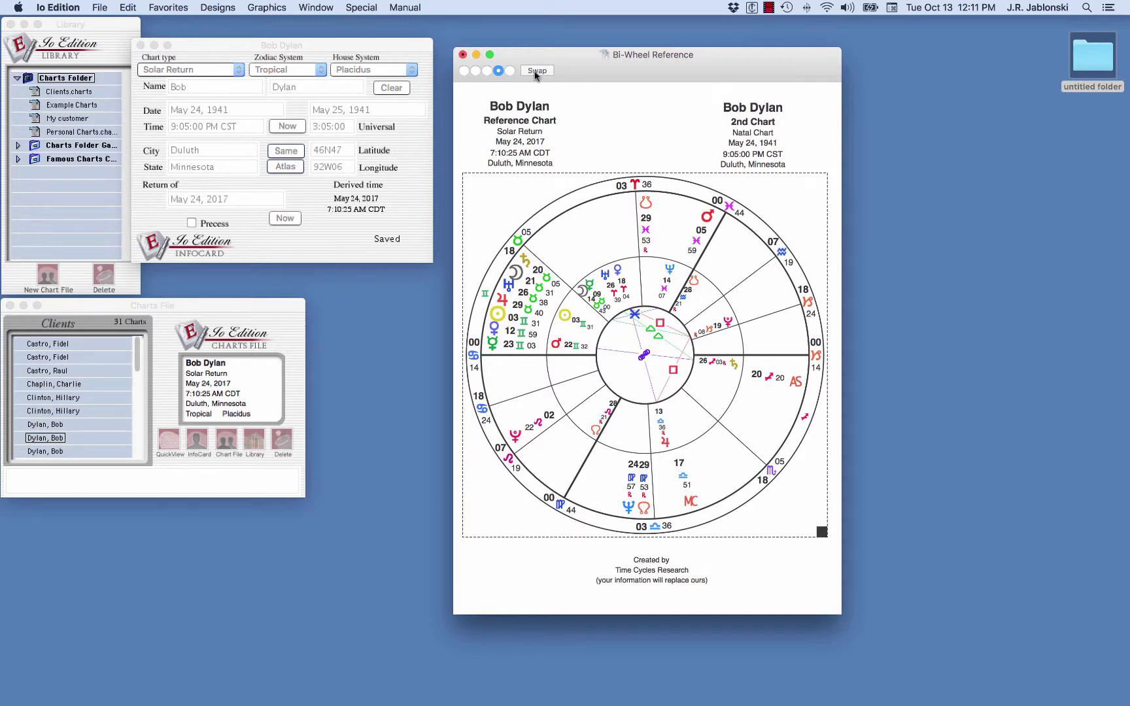
{"action": "left_click", "coordinate": [536, 72]}
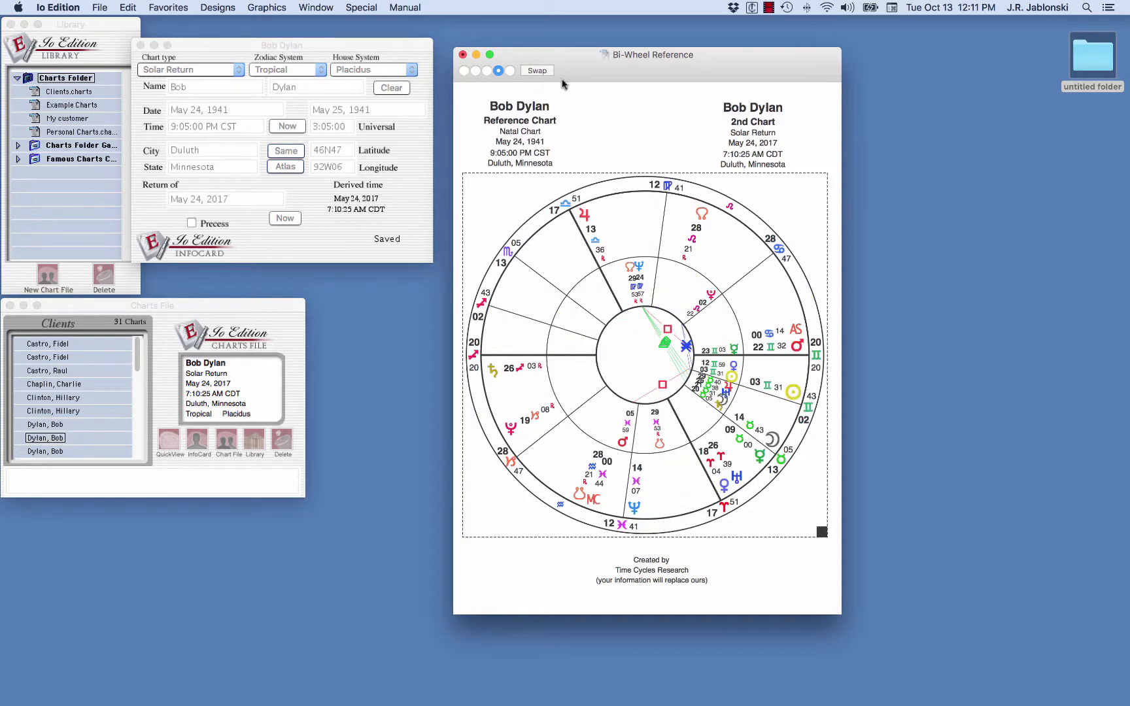
Step: Try the other bi-wheel color schemes and return to the white background scheme
{"action": "left_click", "coordinate": [487, 71]}
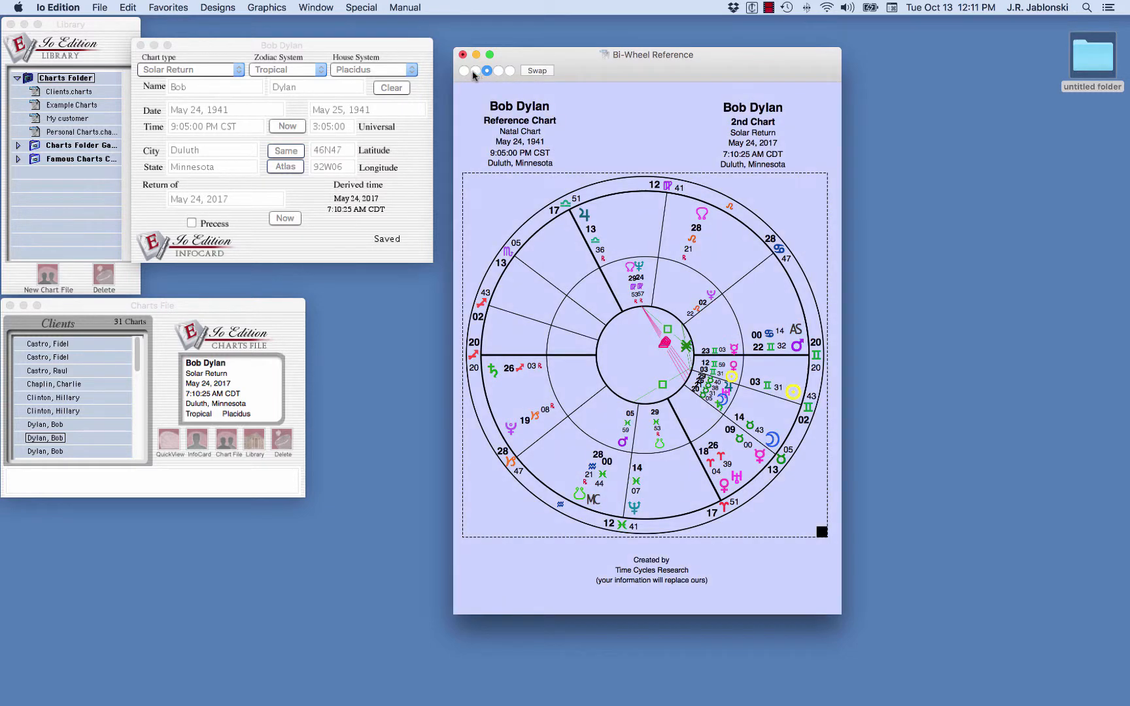
{"action": "left_click", "coordinate": [476, 71]}
{"action": "left_click", "coordinate": [465, 72]}
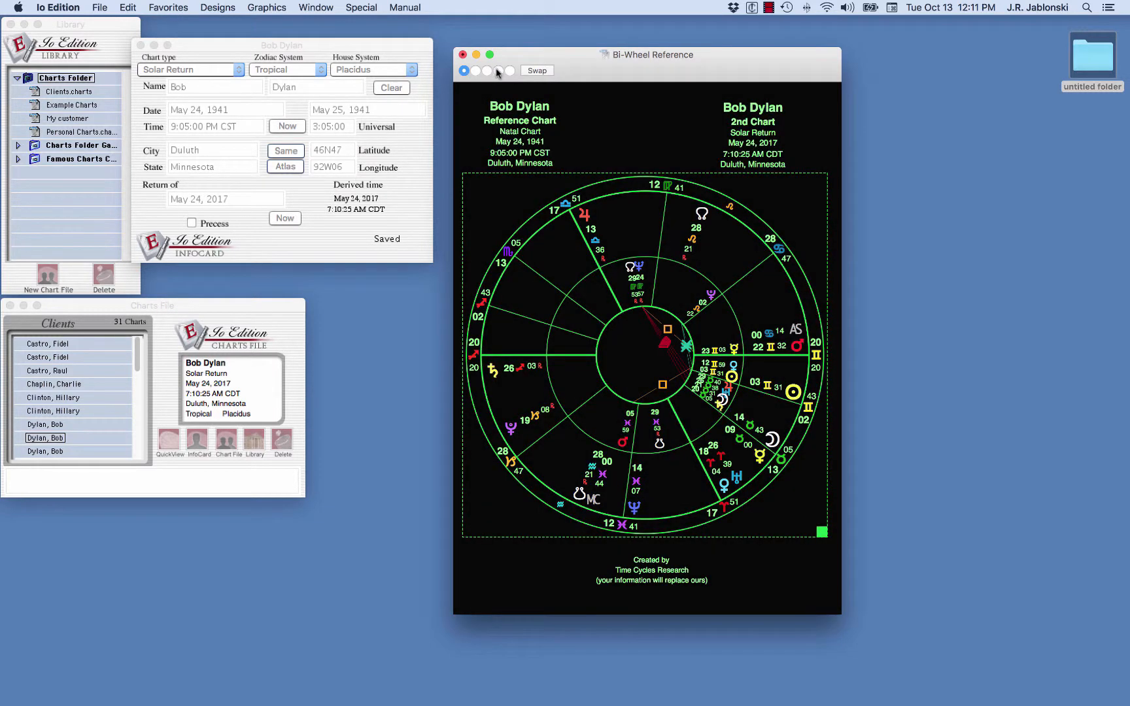
{"action": "left_click", "coordinate": [499, 71]}
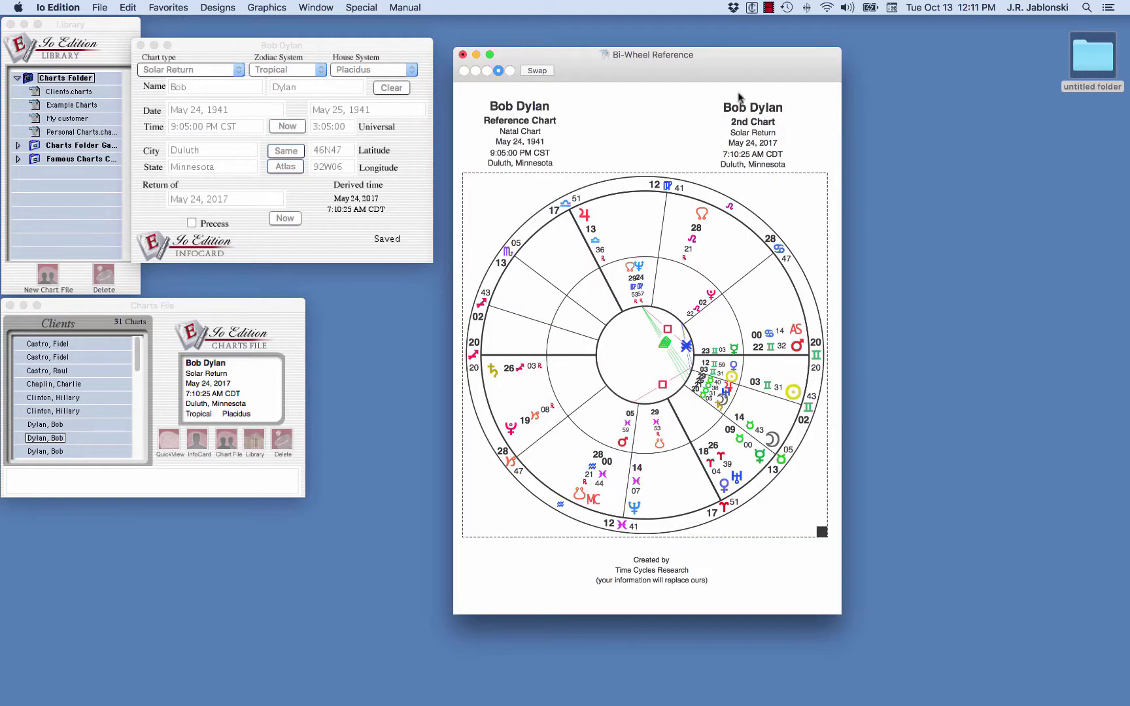
Step: Save the bi-wheel to the Desktop as a PDF named Bob Dylan Solar Return 17
{"action": "left_click_drag", "start_coordinate": [739, 79], "coordinate": [740, 54]}
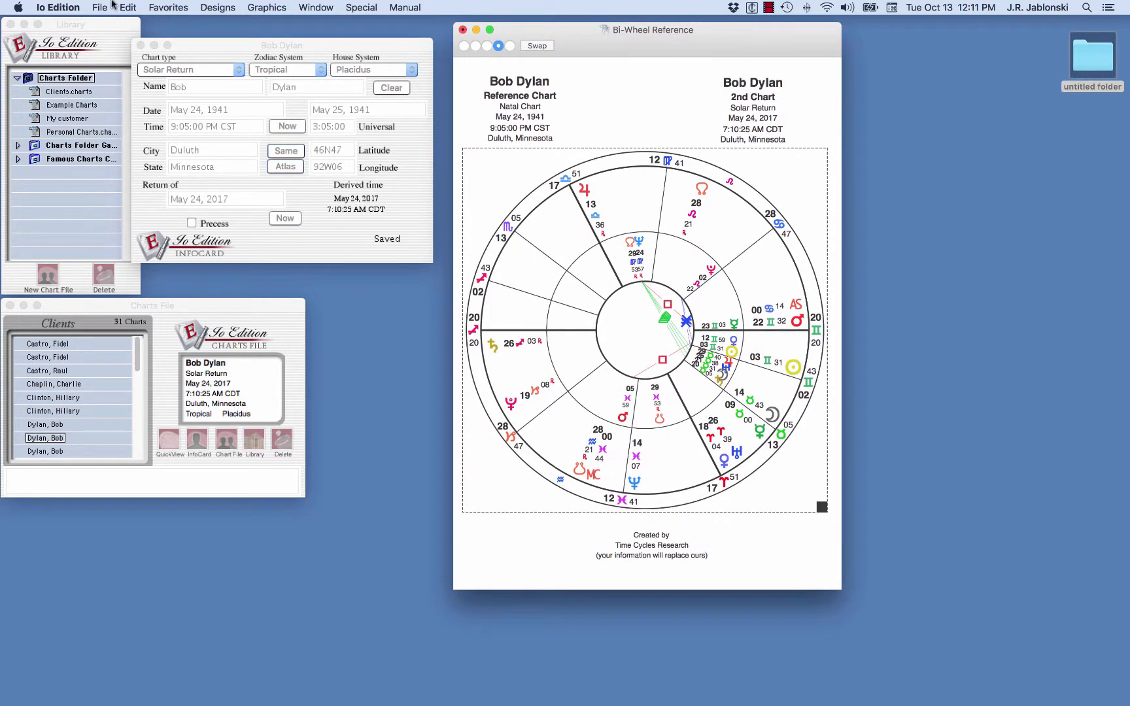
{"action": "left_click", "coordinate": [102, 8]}
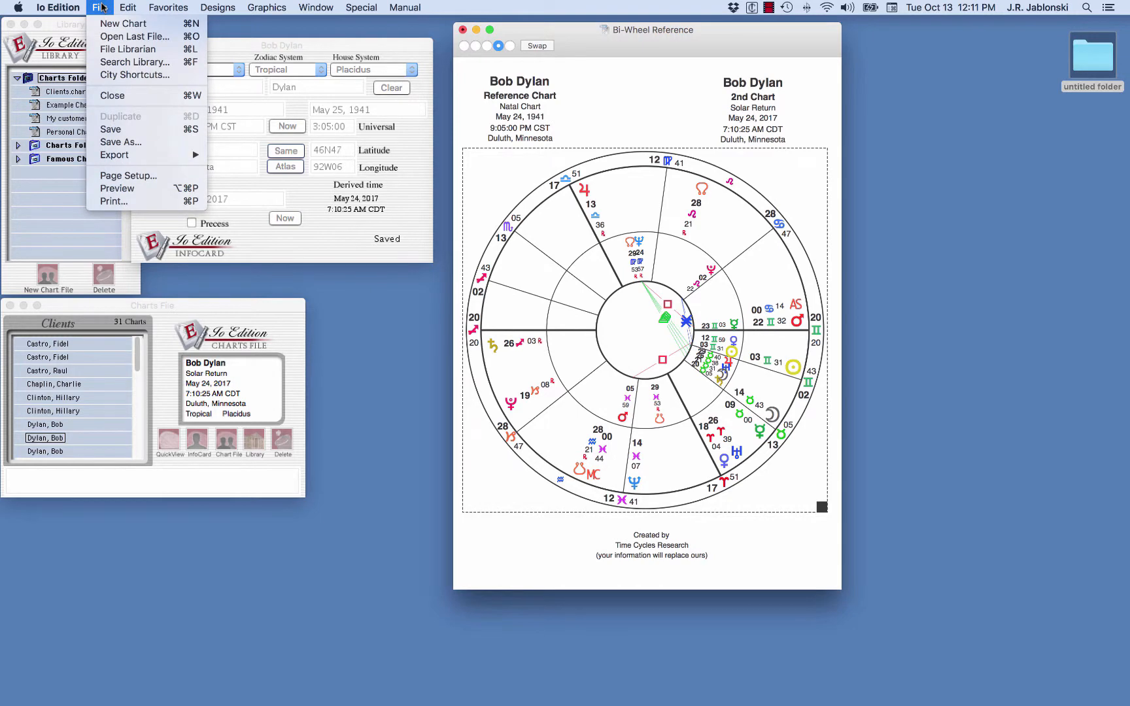
{"action": "left_click", "coordinate": [118, 199]}
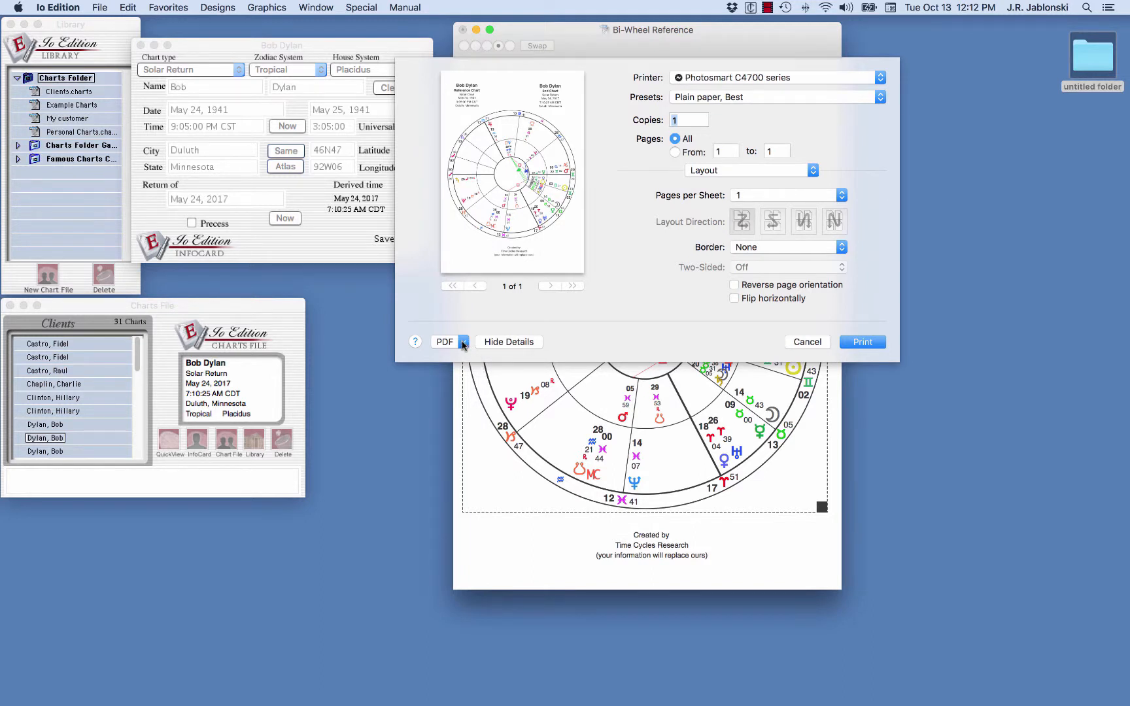
{"action": "left_click", "coordinate": [463, 342]}
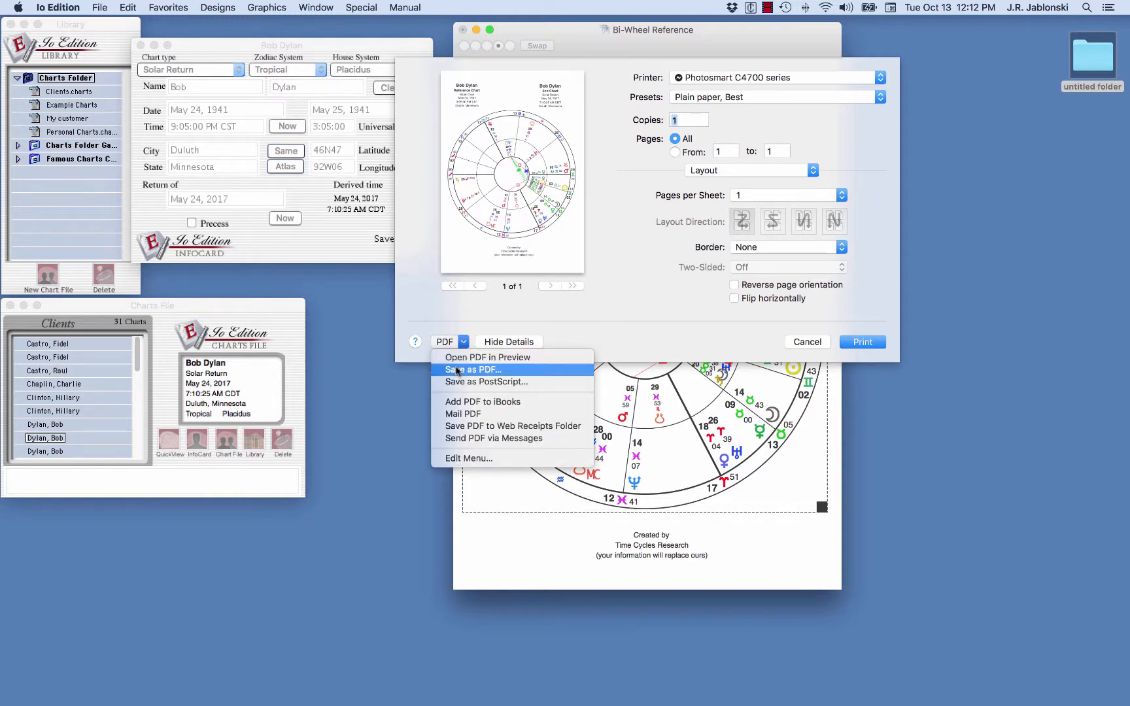
{"action": "left_click", "coordinate": [457, 371]}
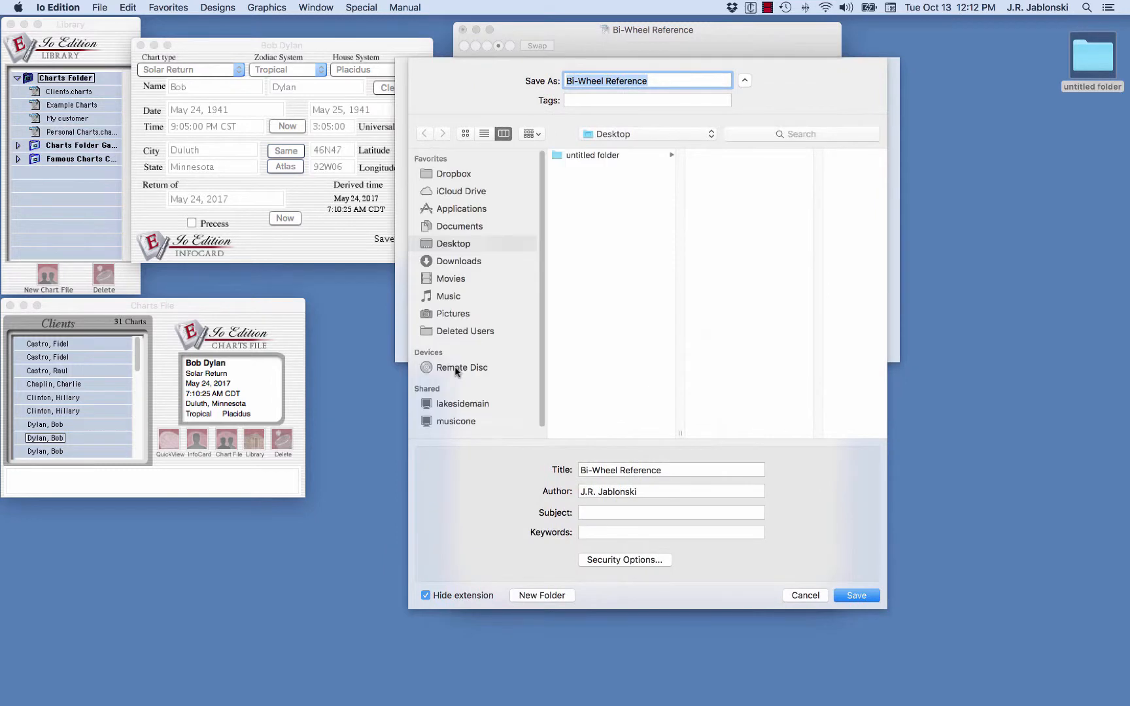
{"action": "type", "text": "Bob Dylan Solar Return 17"}
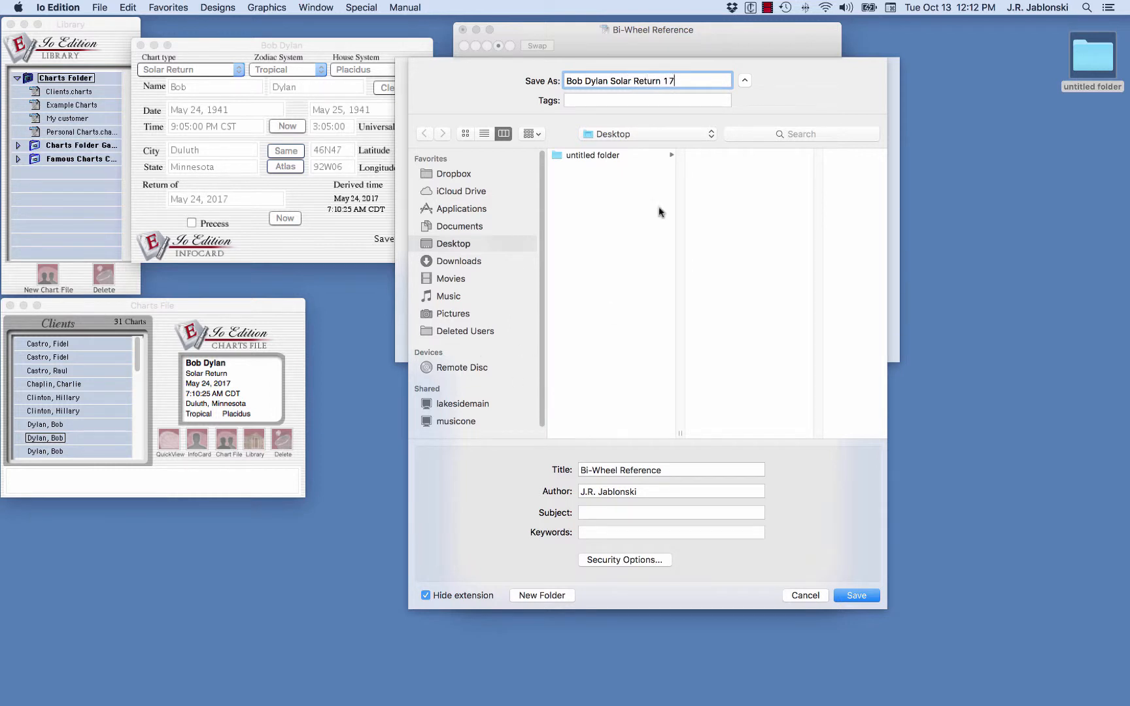
{"action": "left_click", "coordinate": [645, 133]}
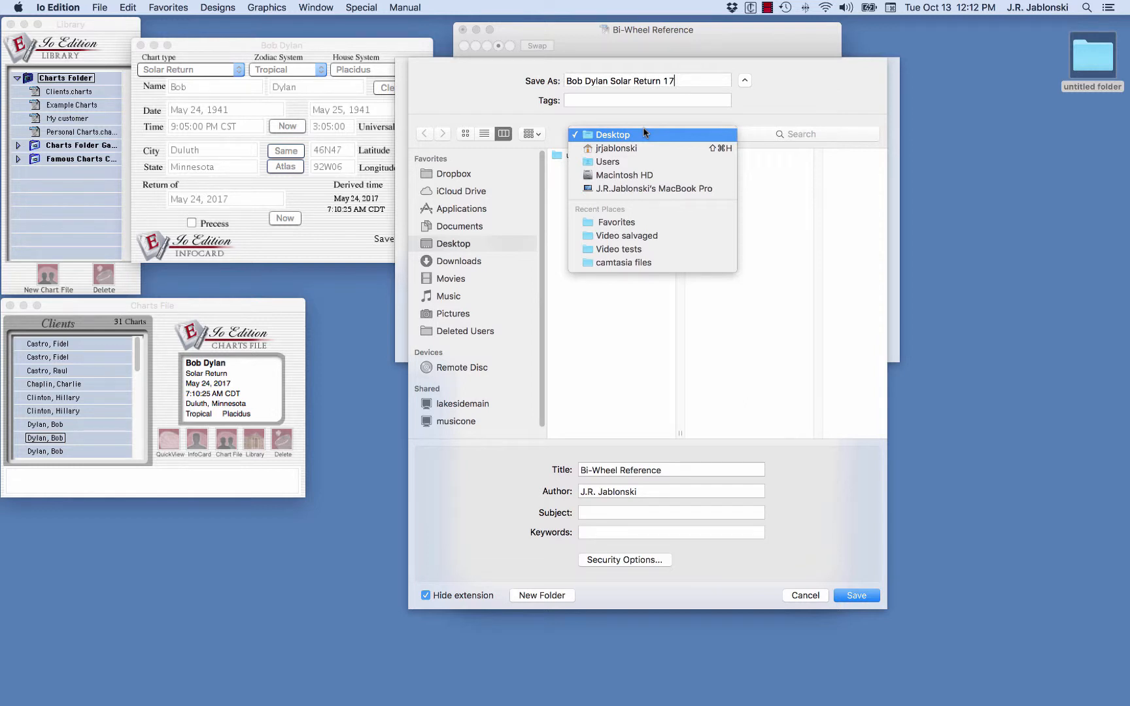
{"action": "left_click", "coordinate": [644, 133]}
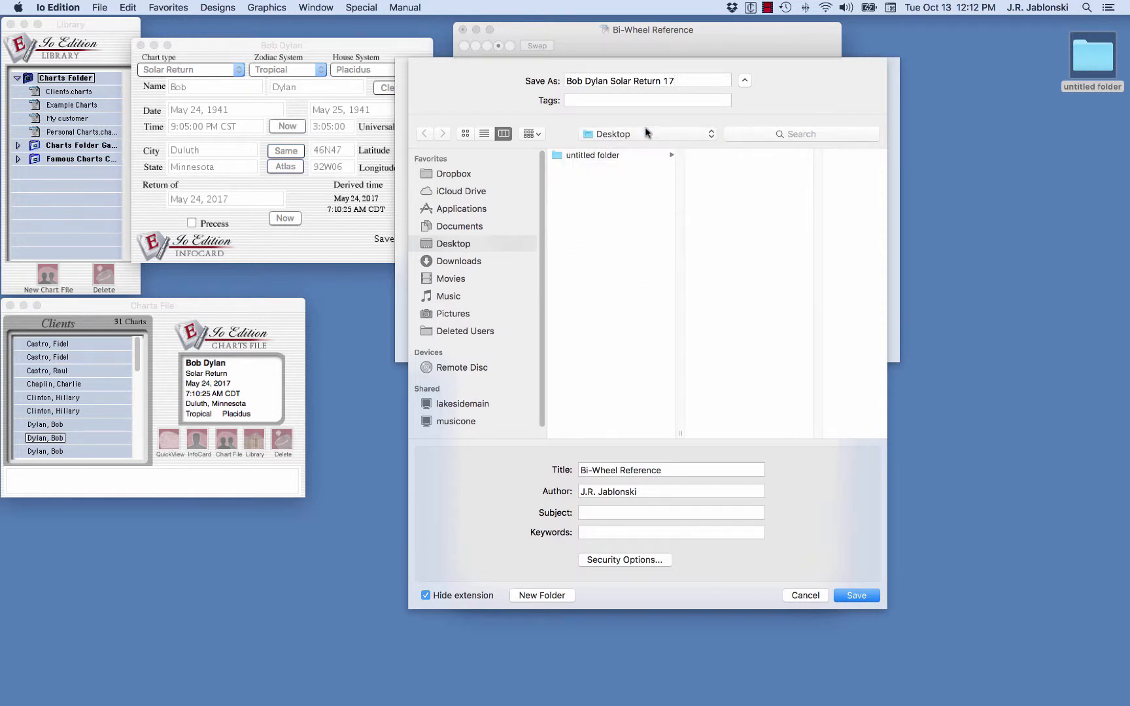
{"action": "left_click", "coordinate": [856, 595]}
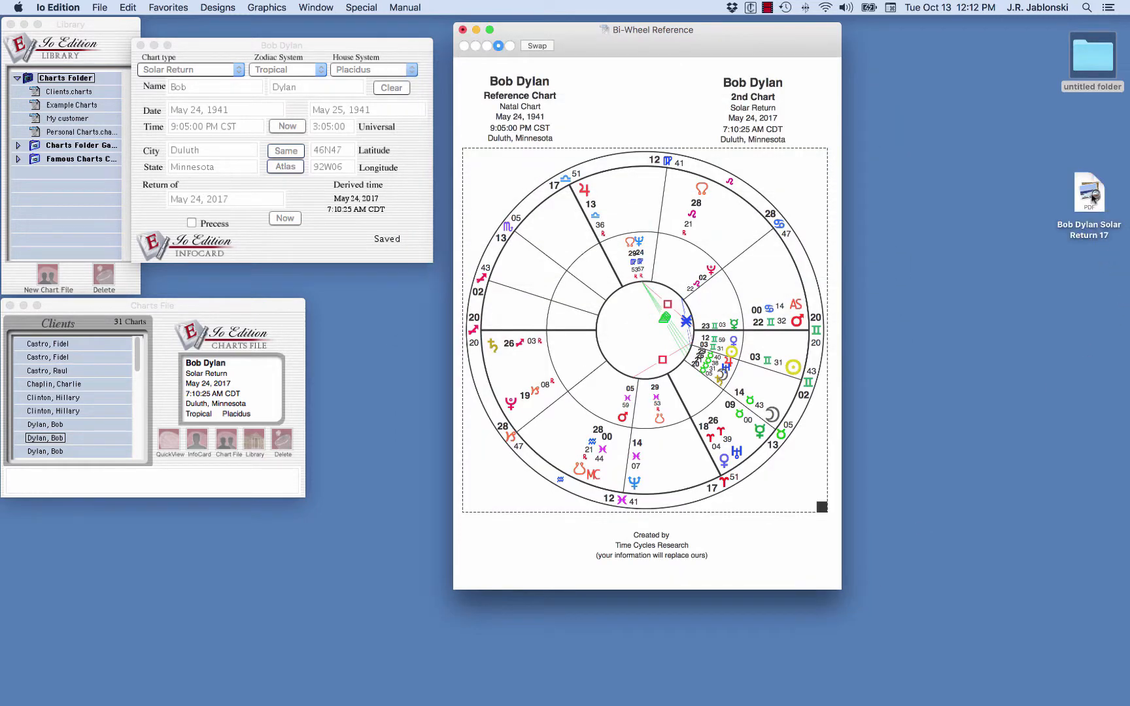
Step: Open the saved PDF to review the printed bi-wheel, then close it
{"action": "double_click", "coordinate": [1091, 195]}
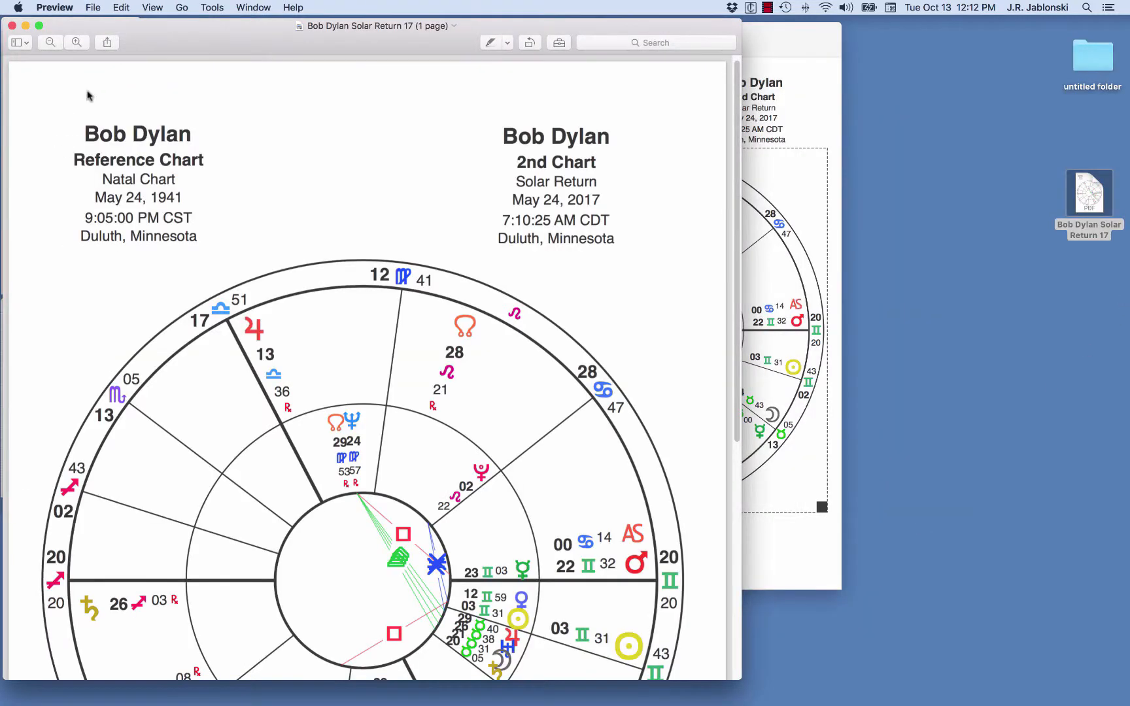
{"action": "left_click_drag", "start_coordinate": [175, 40], "coordinate": [250, 52]}
{"action": "scroll", "coordinate": [594, 513], "scroll_direction": "down", "scroll_amount": 5}
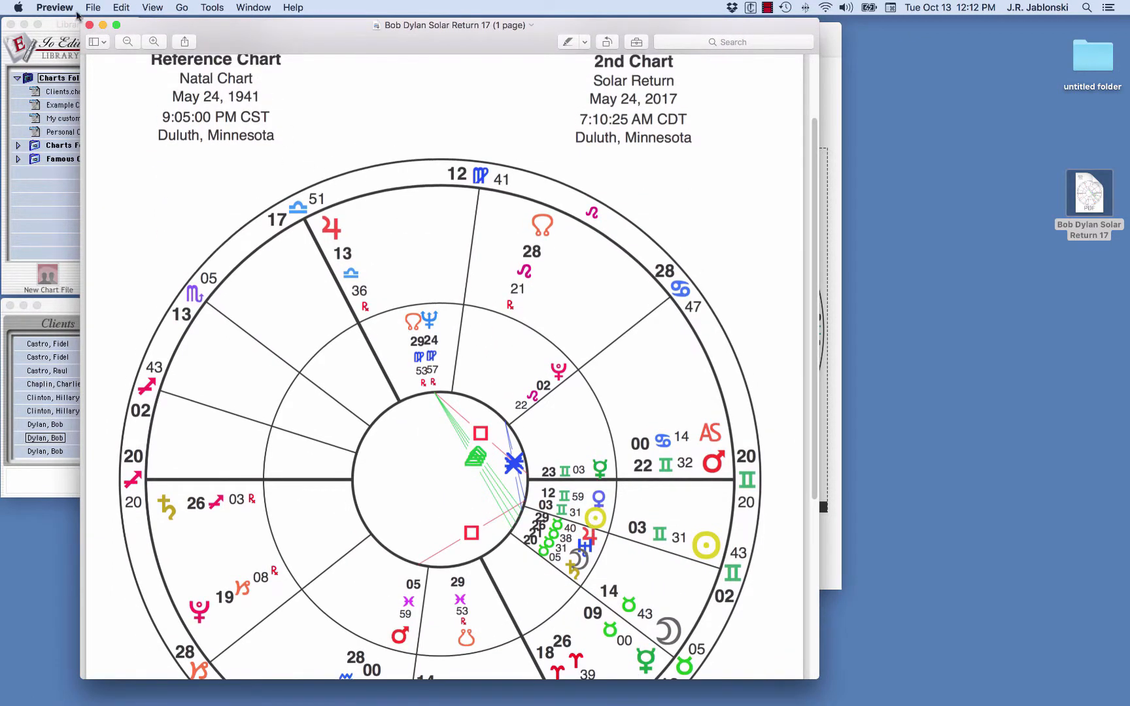
{"action": "left_click", "coordinate": [89, 26]}
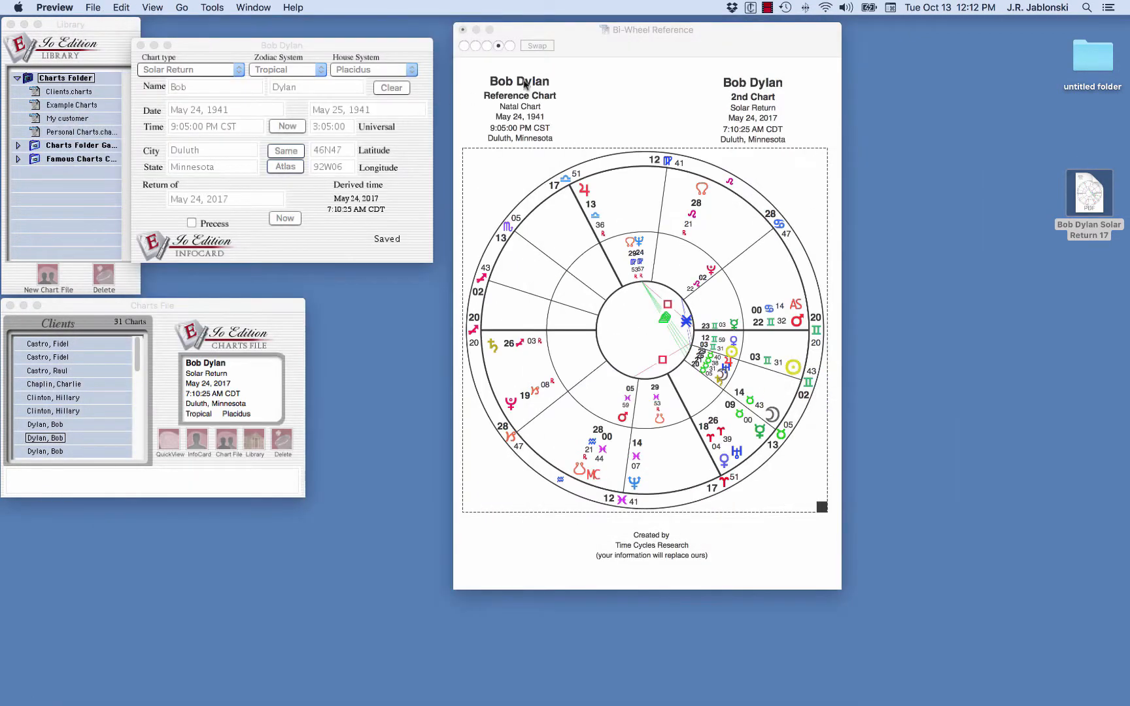
Step: Close Bob Dylan's infocard
{"action": "left_click_drag", "start_coordinate": [378, 50], "coordinate": [390, 49]}
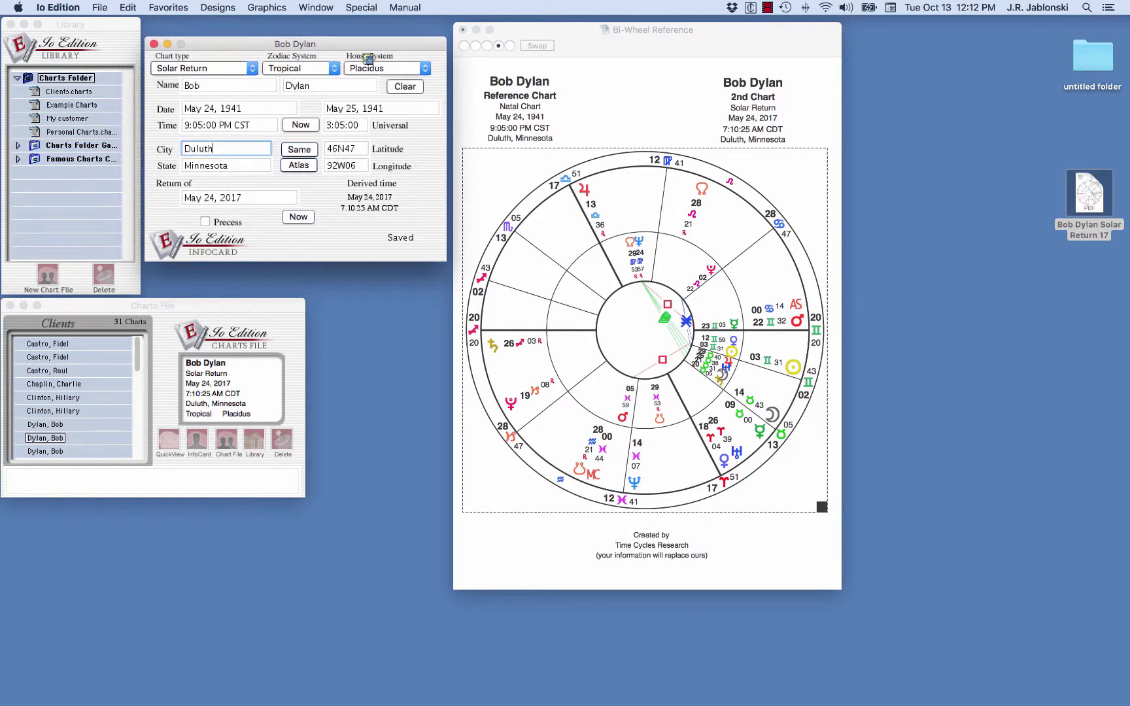
{"action": "left_click", "coordinate": [154, 44]}
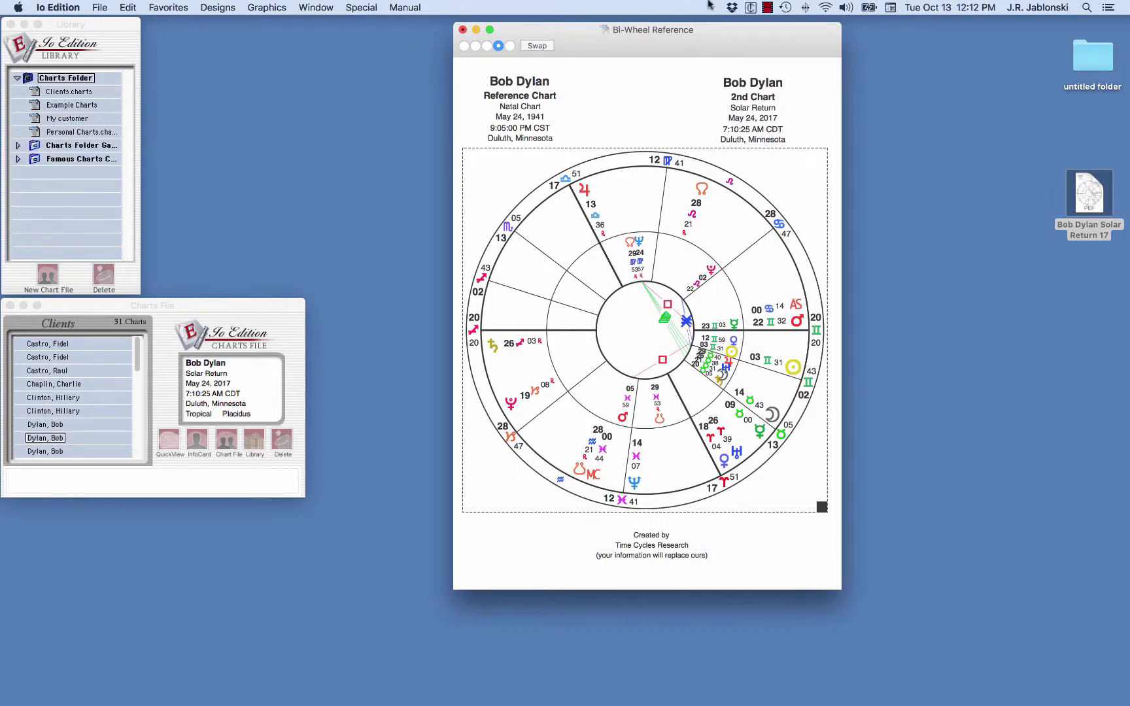
{"action": "left_click", "coordinate": [768, 8]}
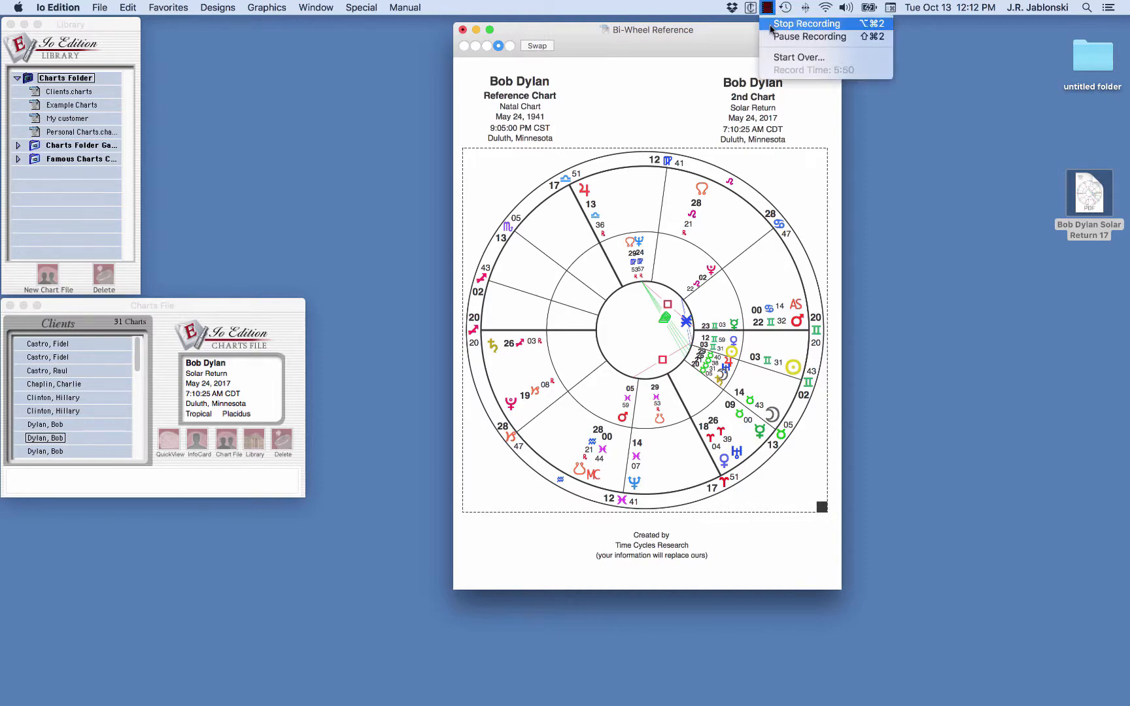